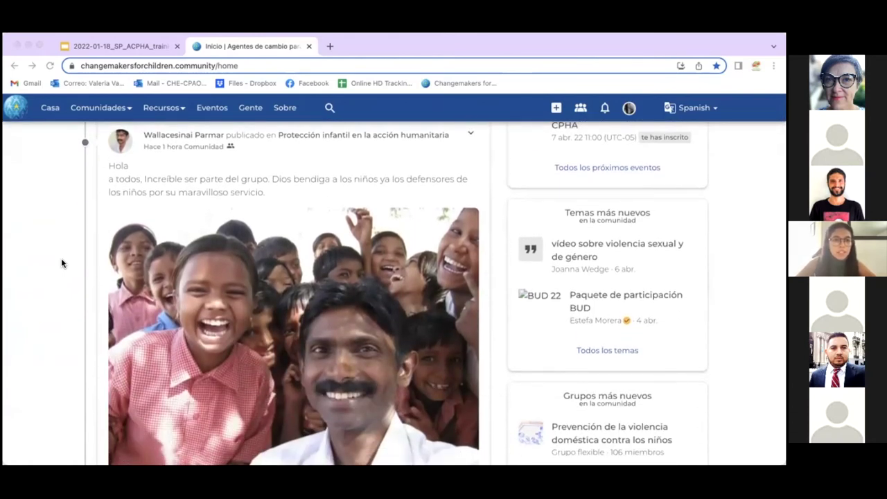
Look through the recent posts in the home feed and the side lists of events, topics, groups and members
scroll(61, 263, "down", 7)
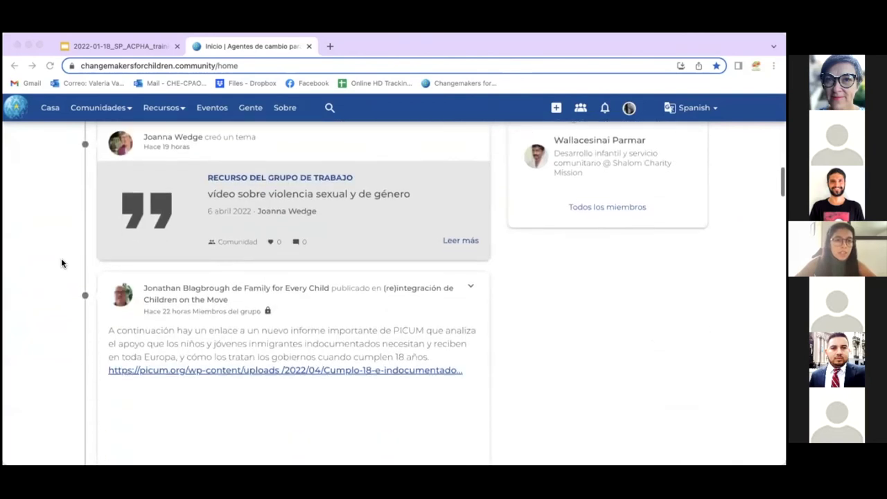
scroll(61, 263, "down", 1)
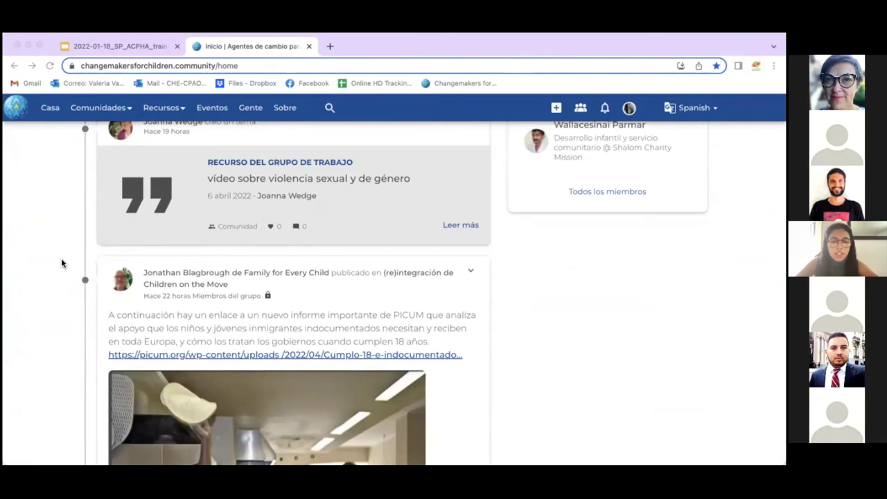
scroll(61, 262, "down", 2)
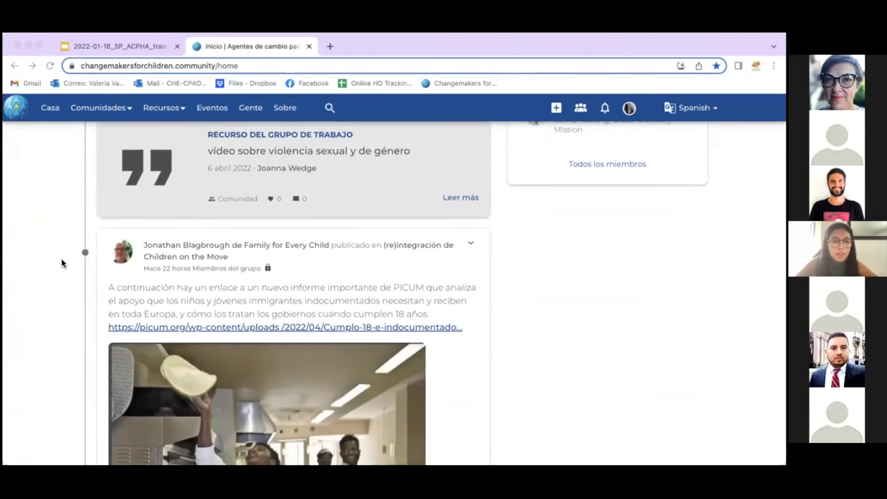
scroll(61, 263, "down", 5)
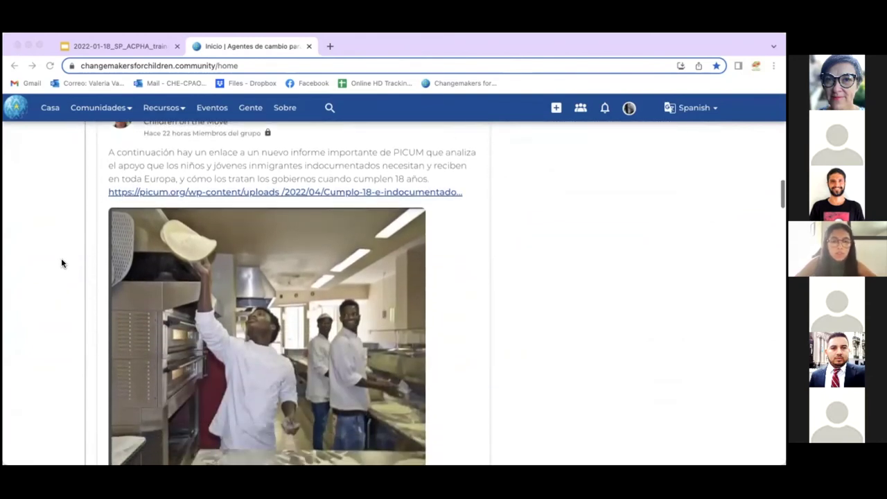
scroll(61, 262, "down", 1)
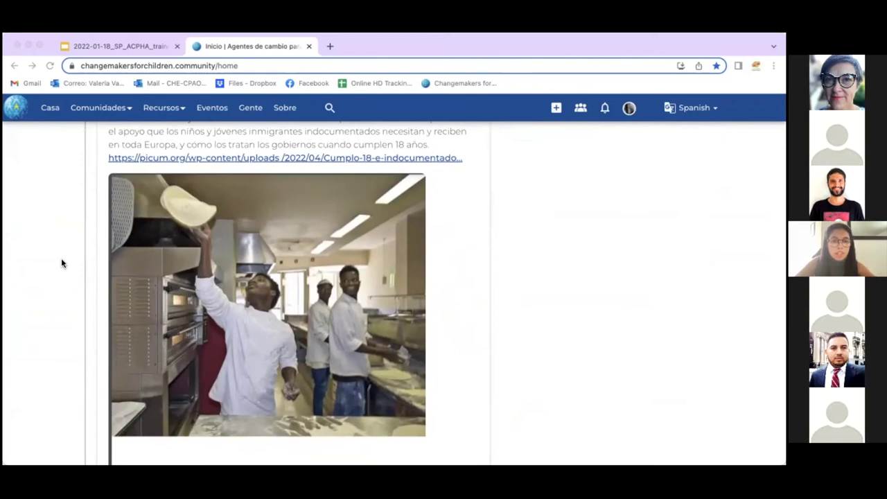
scroll(61, 263, "down", 5)
scroll(61, 263, "up", 1)
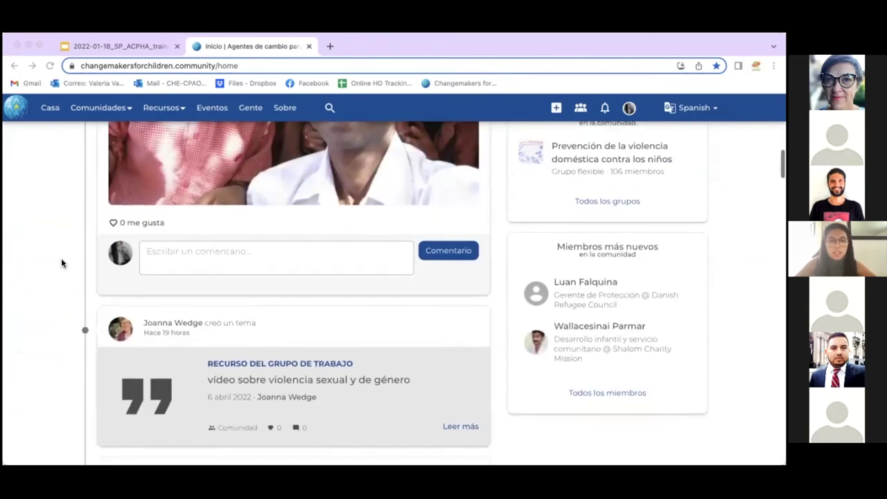
scroll(61, 263, "up", 3)
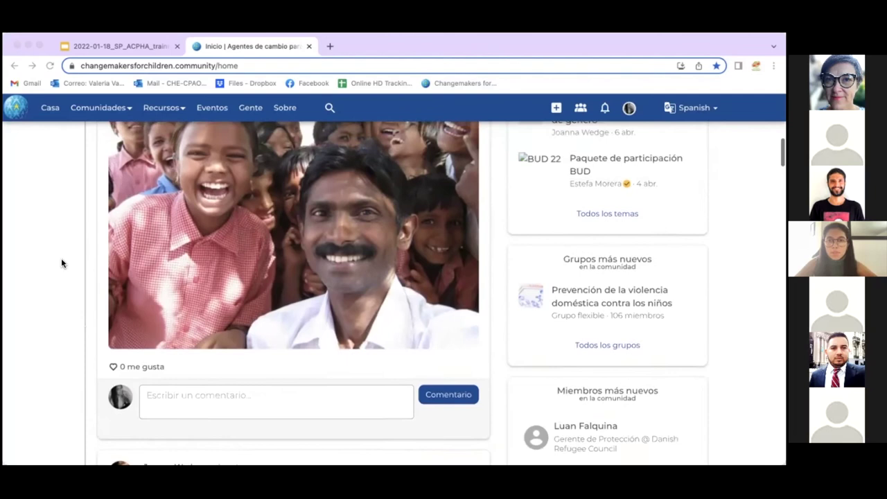
scroll(61, 260, "up", 2)
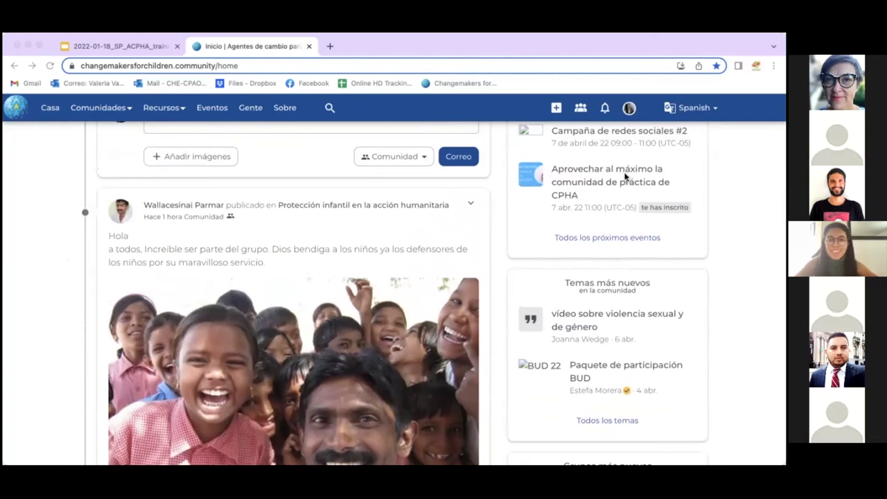
scroll(91, 297, "up", 5)
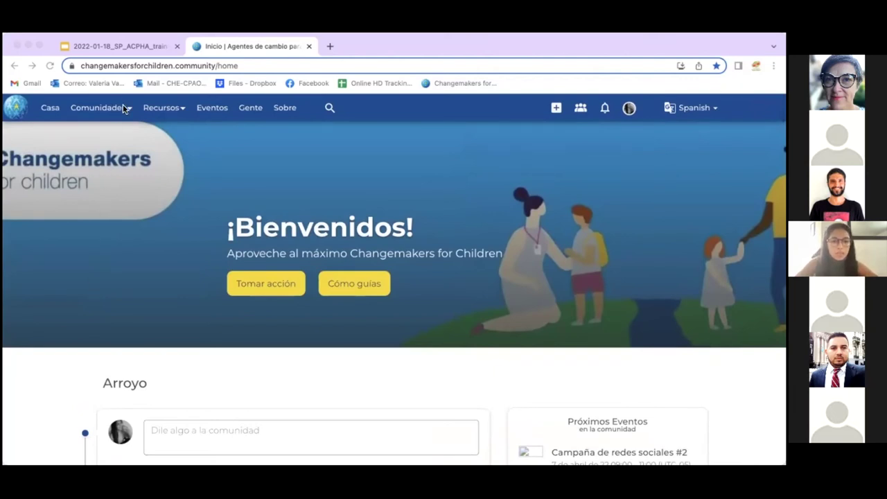
Open the Protección de la Infancia en la Acción Humanitaria community page and view the groups it offers
mouse_move(131, 111)
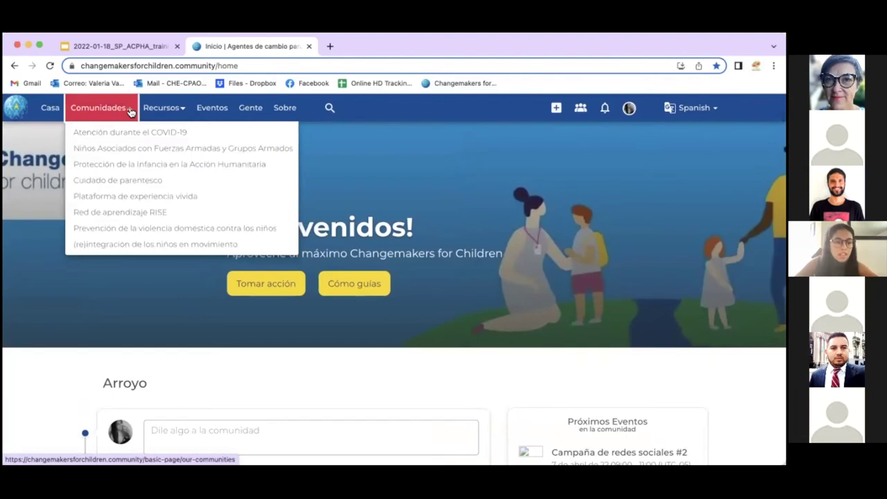
left_click(100, 164)
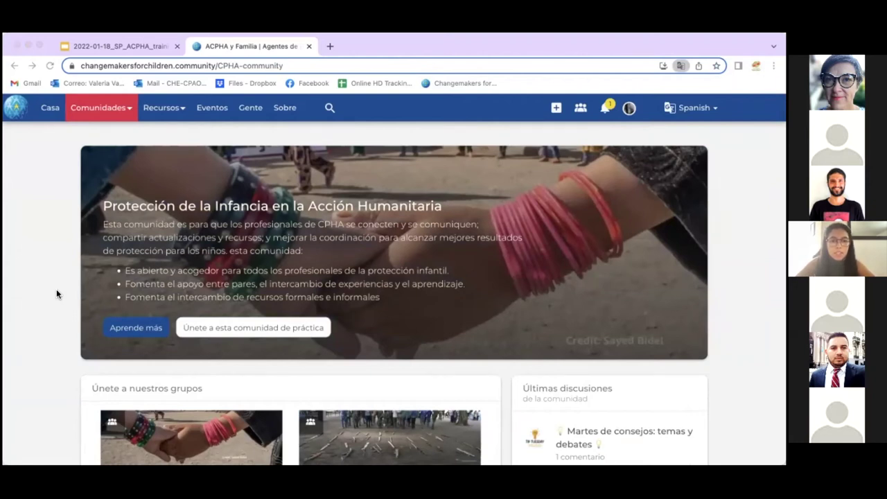
scroll(56, 289, "down", 3)
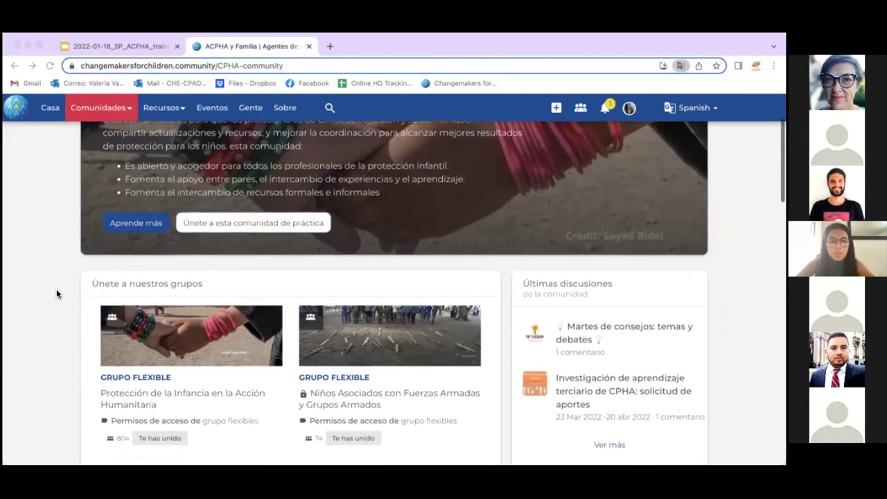
scroll(56, 294, "down", 1)
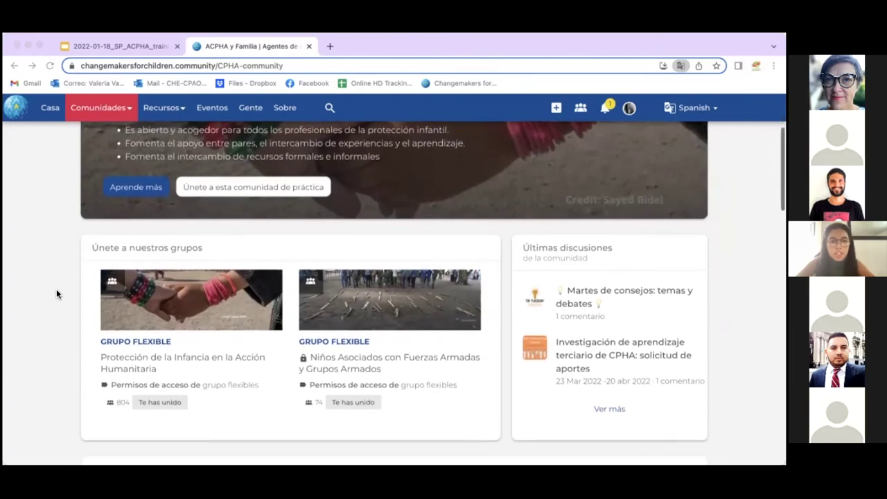
scroll(56, 294, "down", 2)
scroll(56, 289, "down", 1)
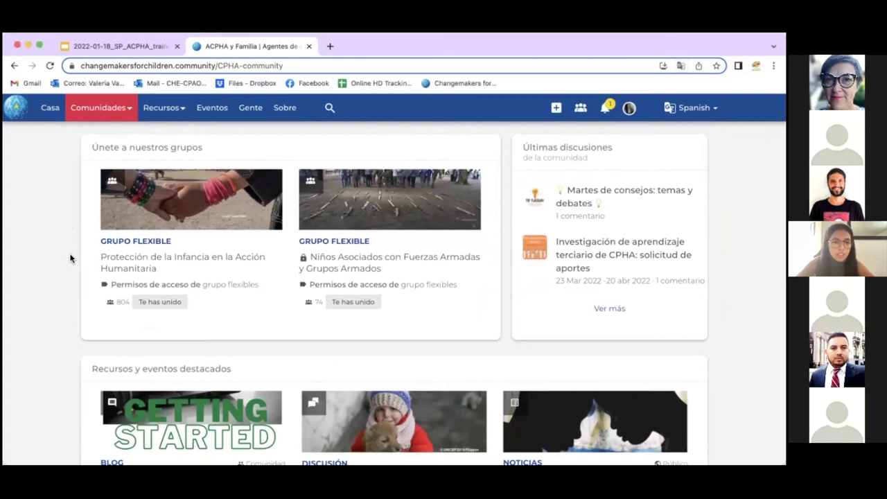
Open the Protección de la Infancia en la Acción Humanitaria flexible group from the community's groups
left_click(149, 215)
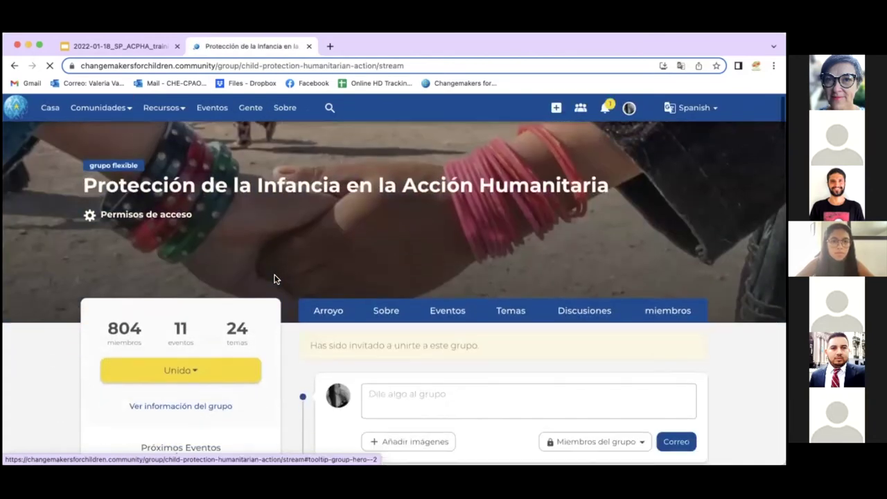
scroll(274, 279, "down", 2)
scroll(275, 278, "down", 3)
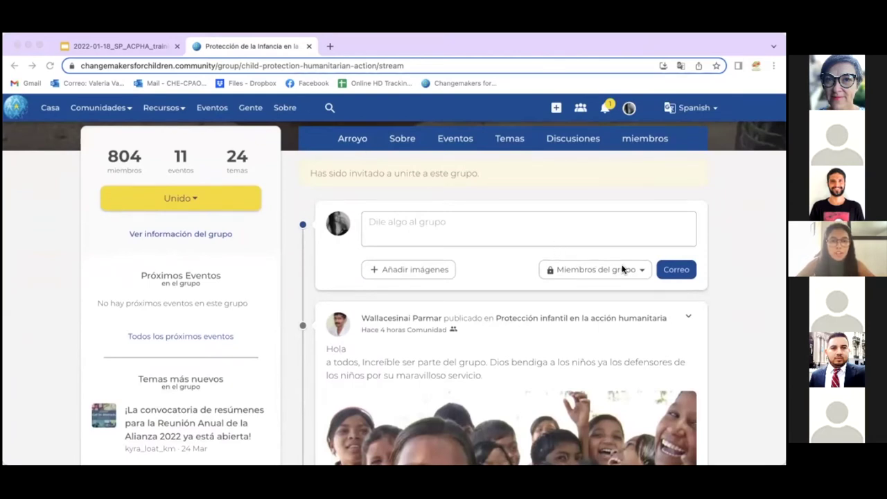
Like the newest post in the group's stream, the one with the photo of smiling children
scroll(623, 275, "down", 1)
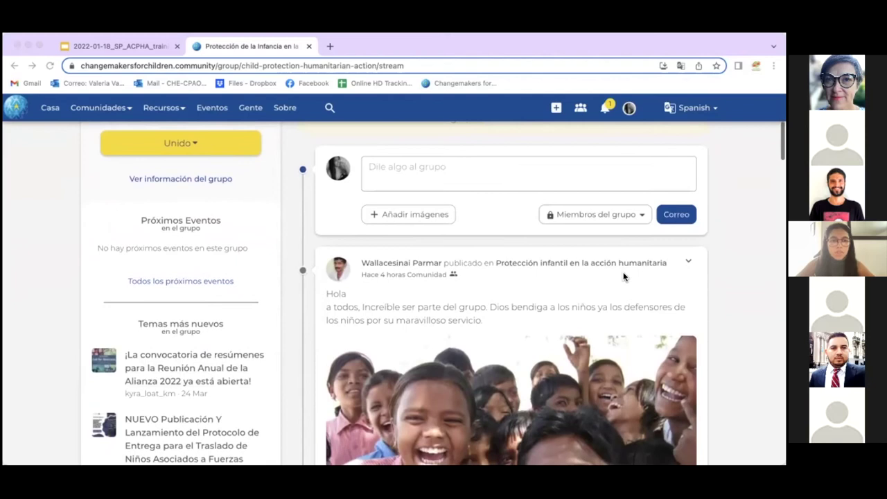
scroll(623, 277, "down", 4)
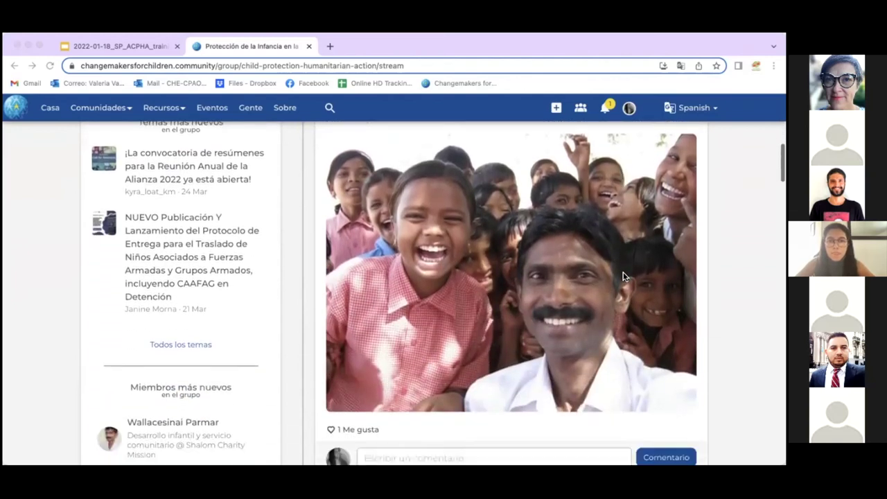
scroll(622, 276, "down", 5)
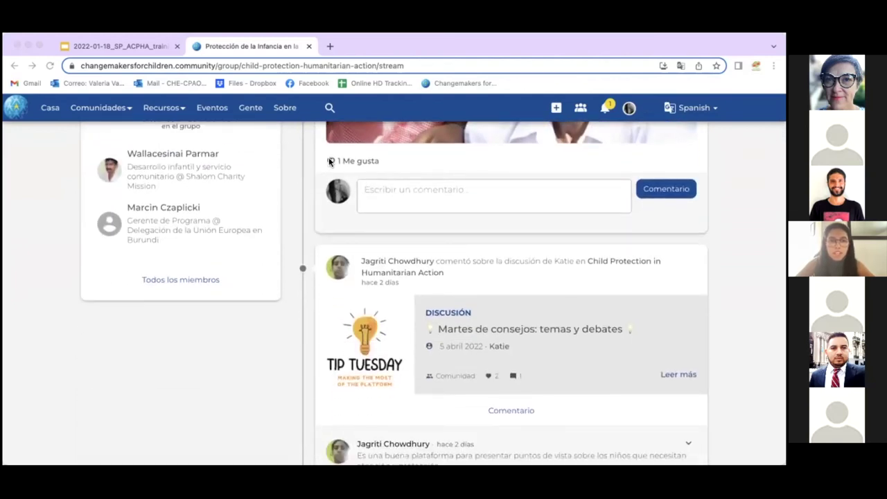
left_click(332, 162)
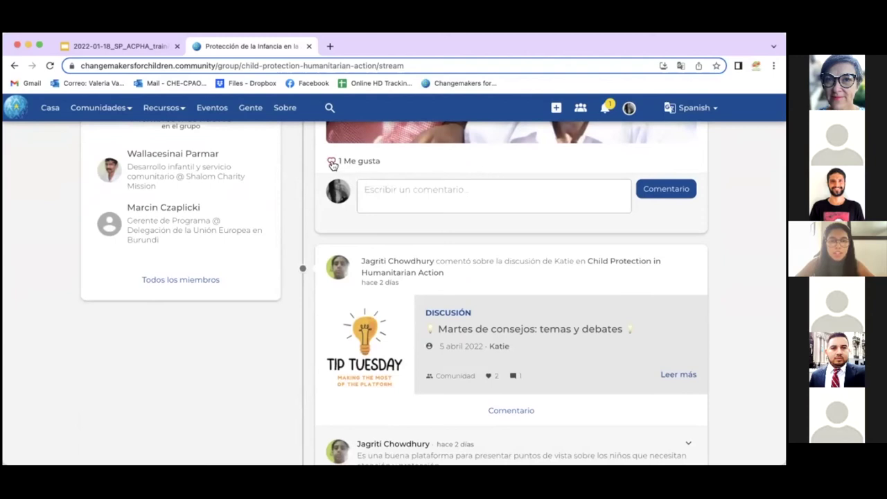
left_click(422, 188)
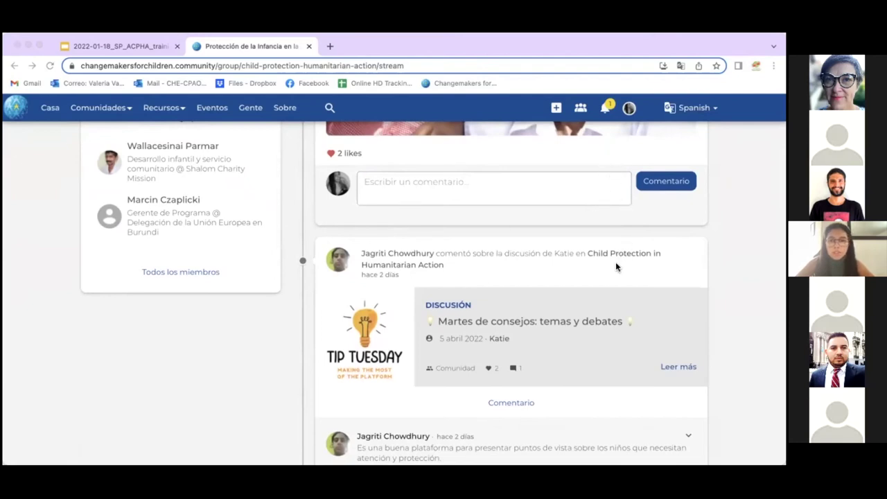
Open the group's events page and check its ongoing and upcoming events and the available filters
scroll(616, 262, "up", 10)
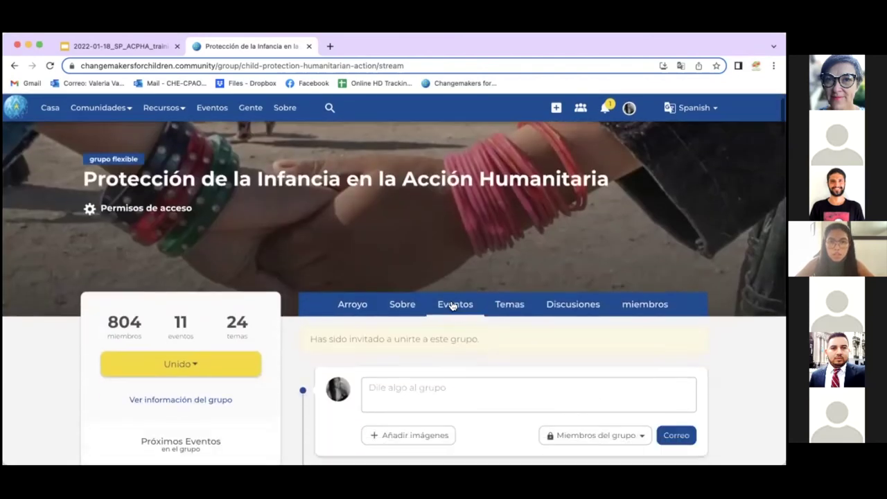
left_click(452, 306)
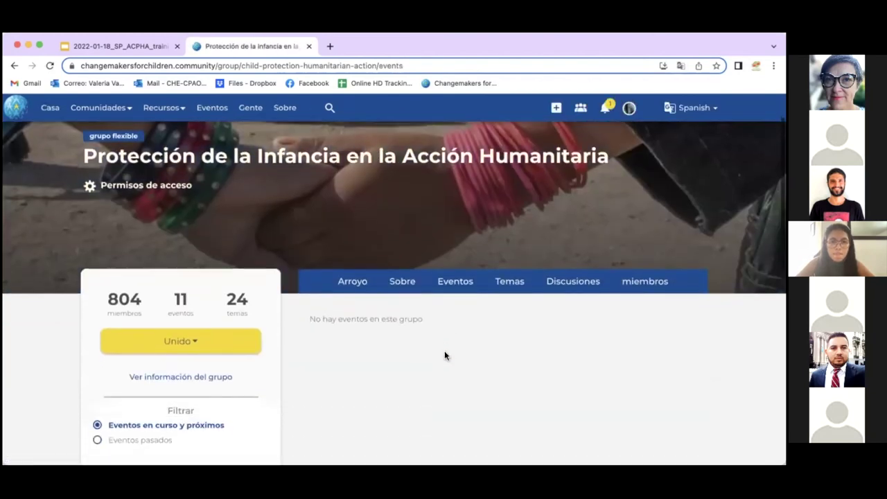
scroll(444, 354, "down", 2)
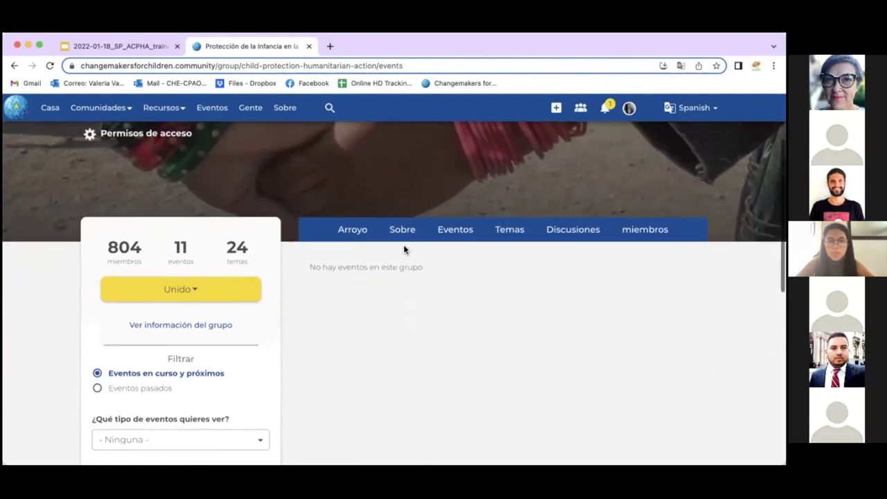
scroll(404, 250, "up", 1)
scroll(396, 303, "down", 2)
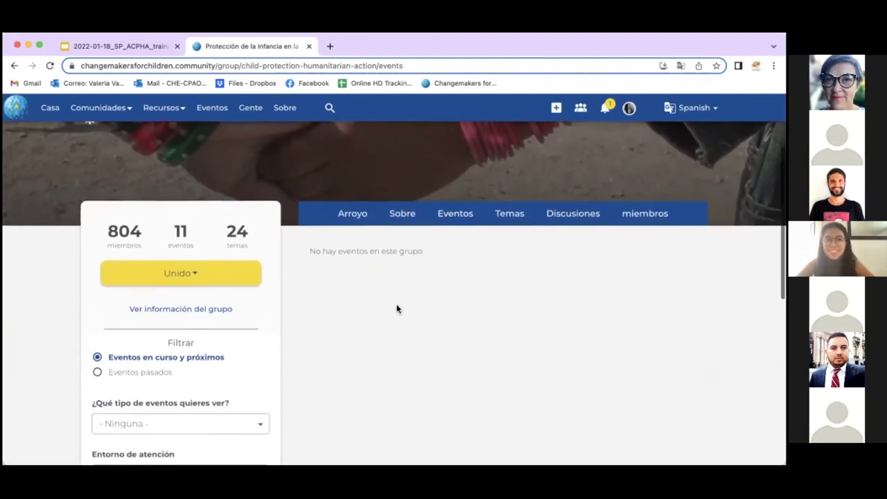
Open the group's topics page and look over the news items and the topic filters
left_click(508, 204)
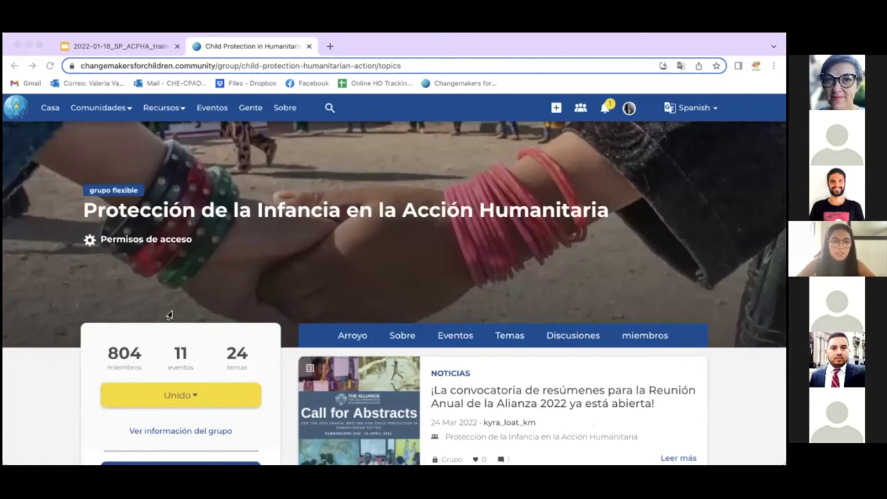
scroll(40, 319, "down", 2)
scroll(41, 321, "down", 2)
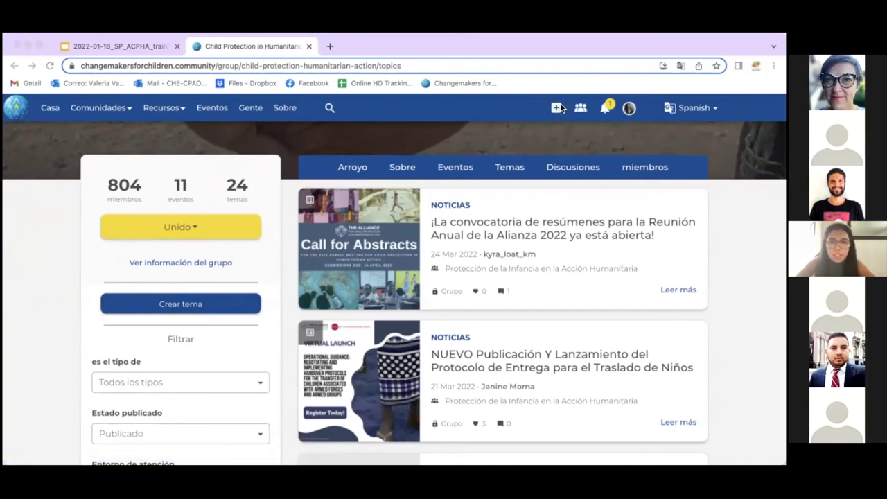
Start creating a new topic and bring up its basic information form
left_click(557, 109)
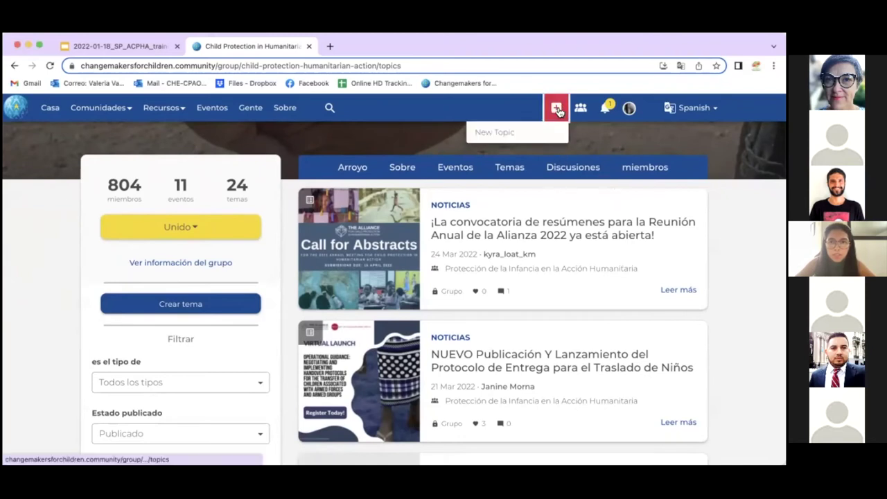
left_click(516, 129)
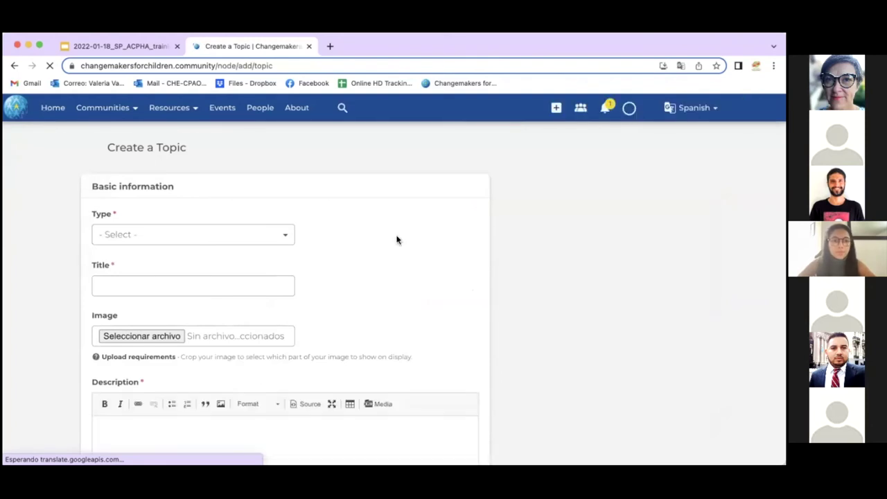
scroll(399, 240, "down", 2)
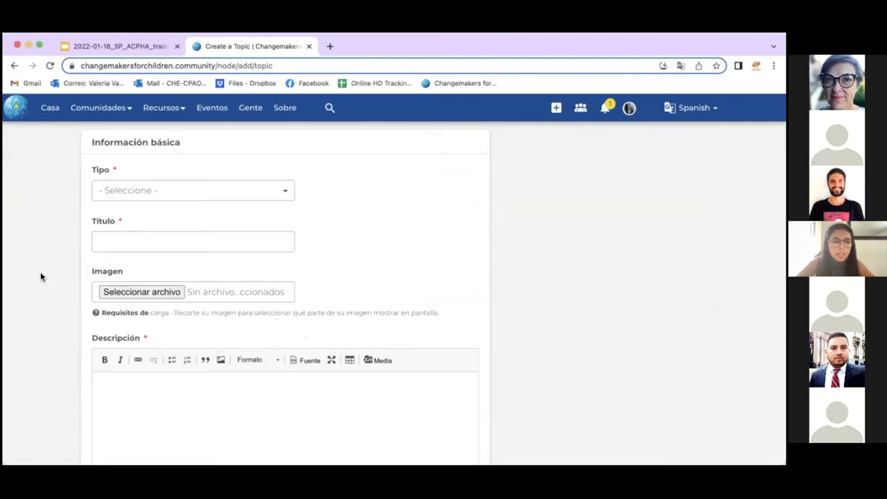
Set the new topic's type to Blog and enter the title "Blog de prueba"
left_click(222, 192)
left_click(214, 206)
left_click(240, 239)
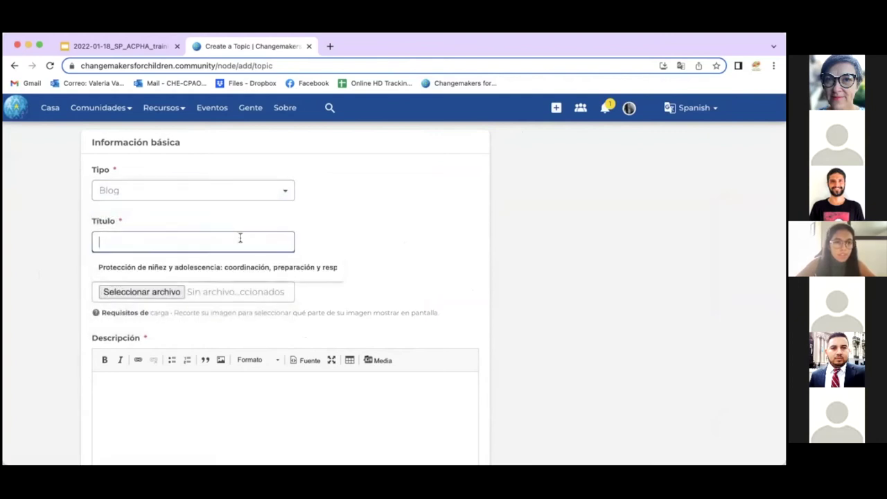
left_click(47, 273)
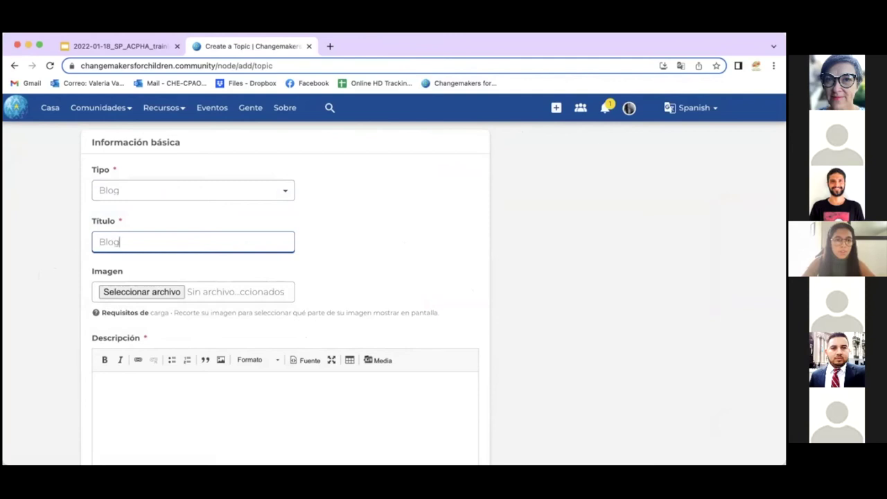
type("e prueba")
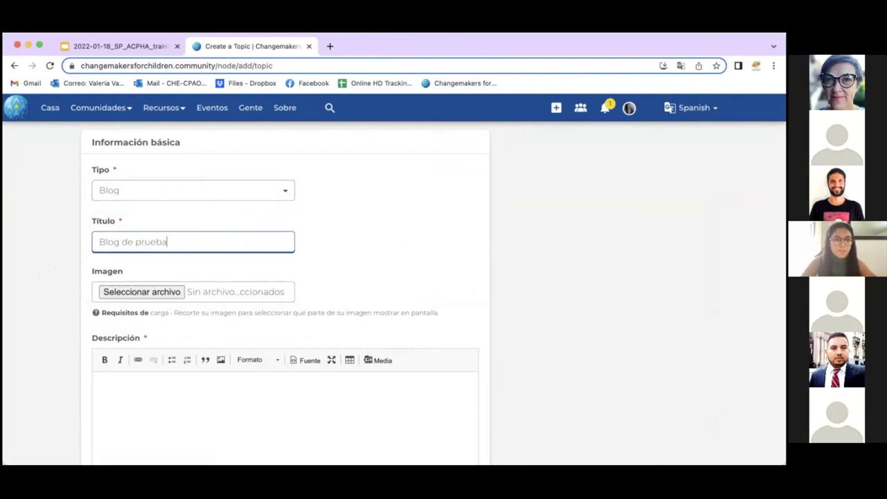
Attach the file Changemakers.jpeg as the topic's image
scroll(267, 249, "down", 1)
left_click(158, 274)
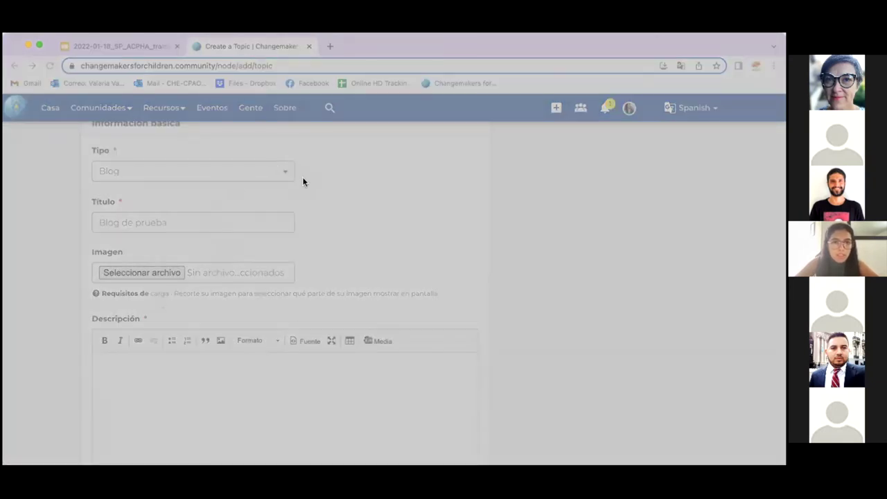
key("Return")
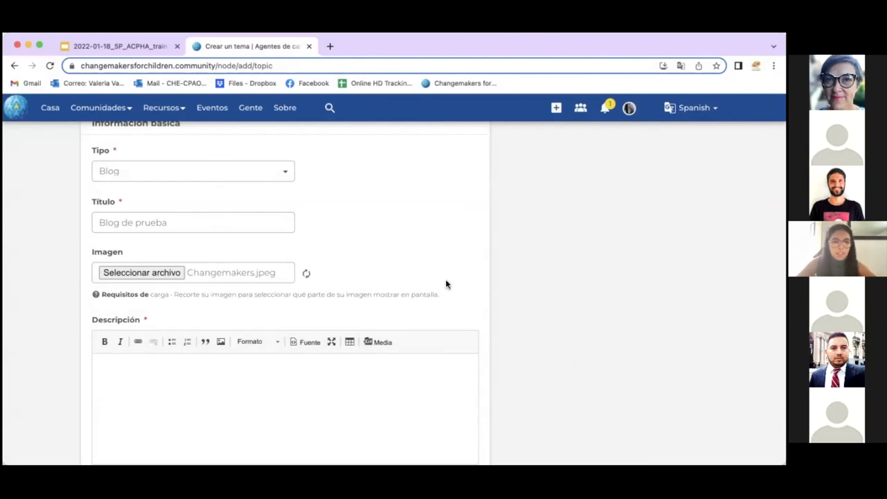
Move the large-format crop area upward over the topic image to take in the tops of the raised hands
scroll(446, 283, "down", 3)
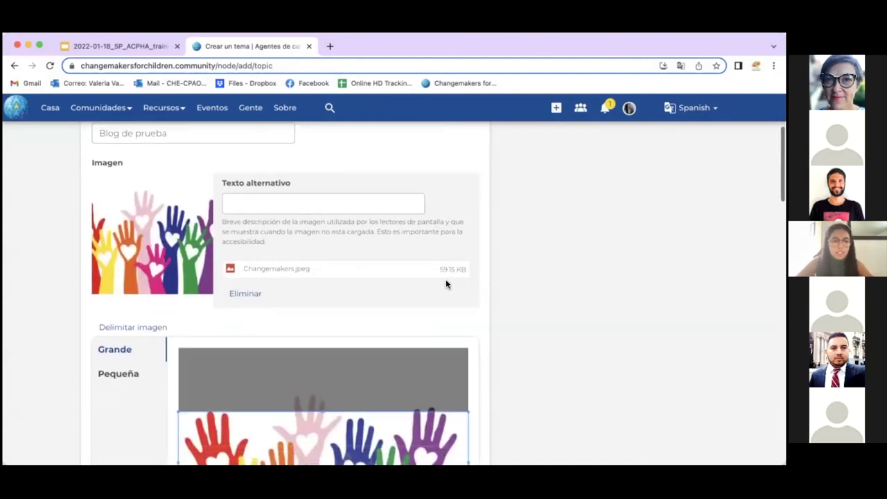
scroll(446, 284, "down", 4)
left_click_drag(402, 257, 401, 242)
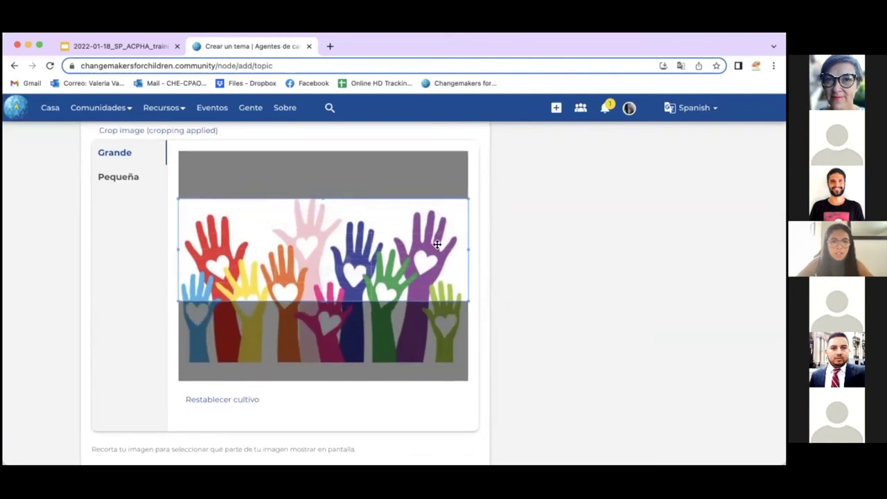
Enter "Hola a todos, esta es una prueba" as the topic's description
scroll(534, 283, "down", 5)
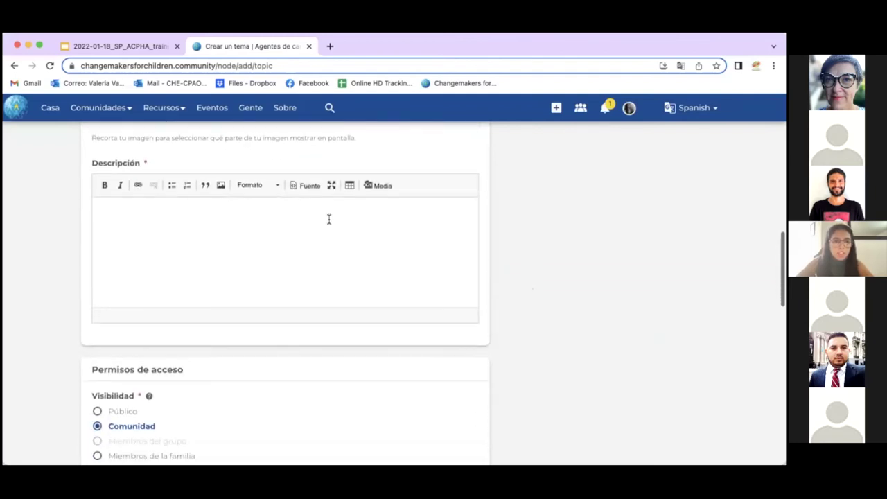
left_click(303, 208)
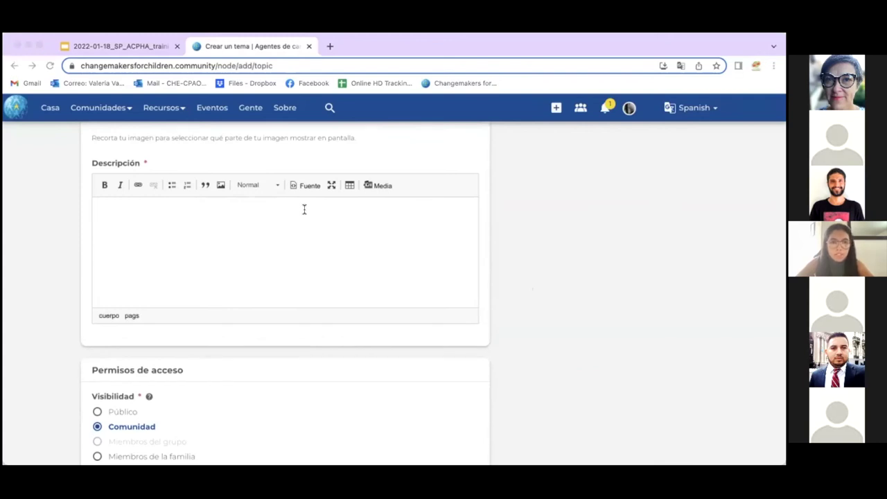
type("Hola a todos, esta es u")
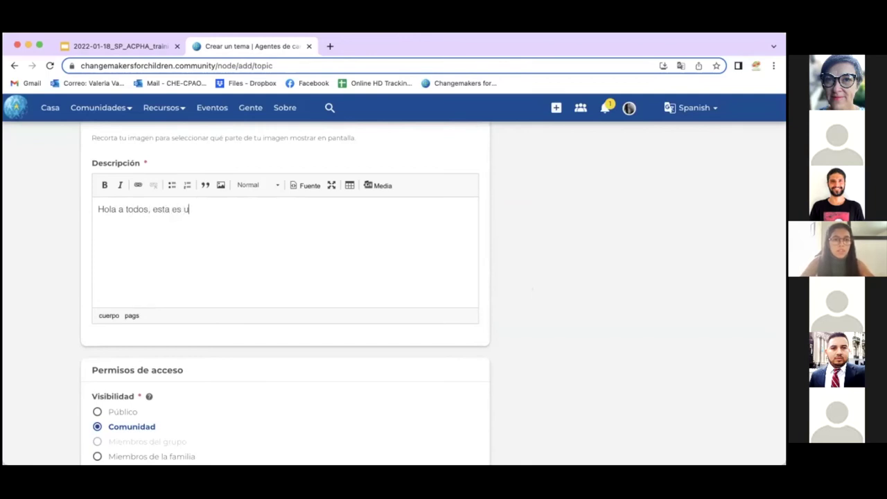
type("na prueba")
Set the topic's visibility to Comunidad and its group to Protección de la Infancia en la Acción Humanitaria
scroll(251, 288, "down", 5)
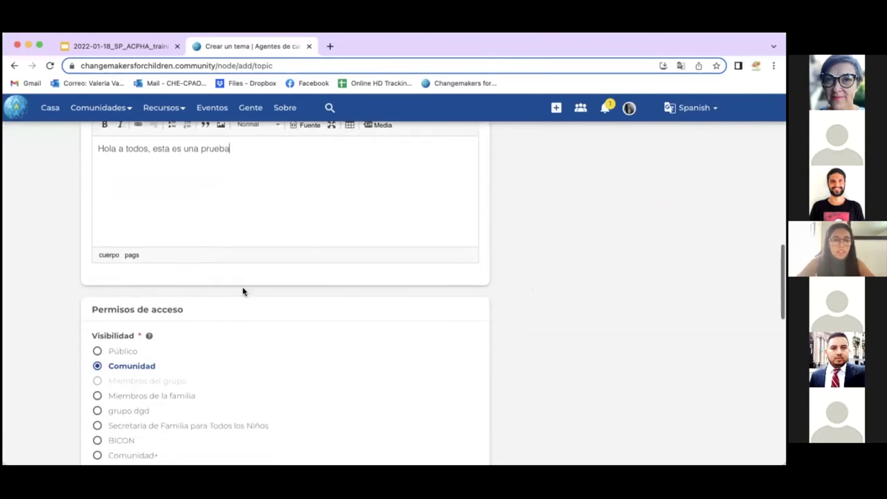
scroll(251, 288, "down", 3)
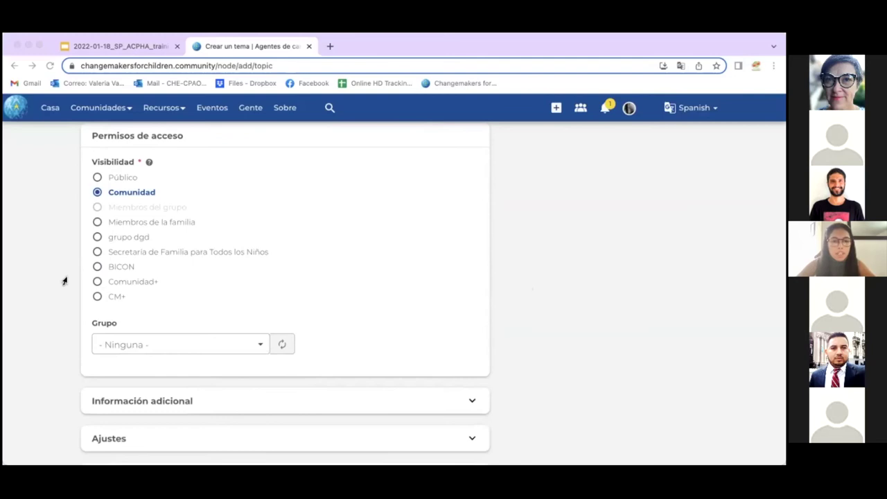
left_click(99, 193)
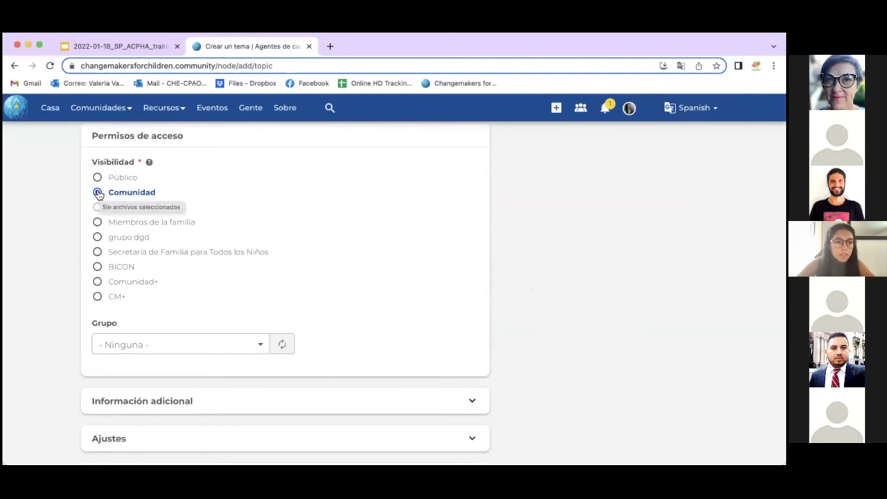
scroll(274, 302, "down", 1)
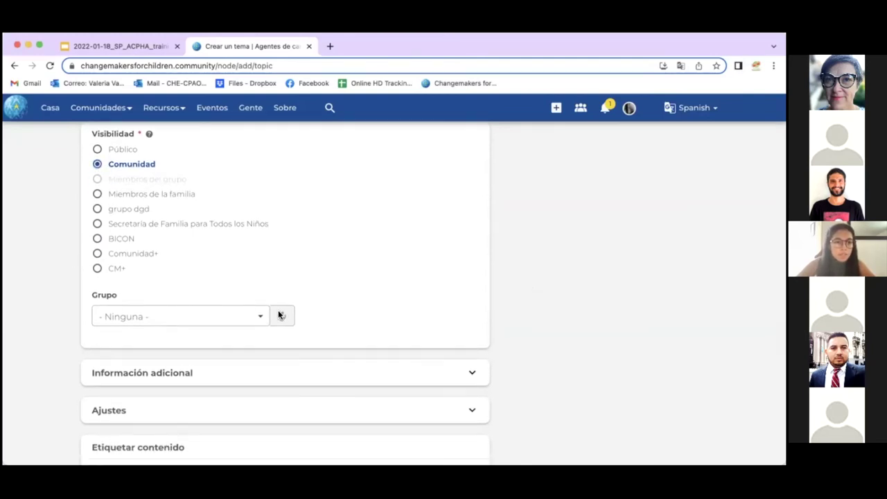
left_click(260, 315)
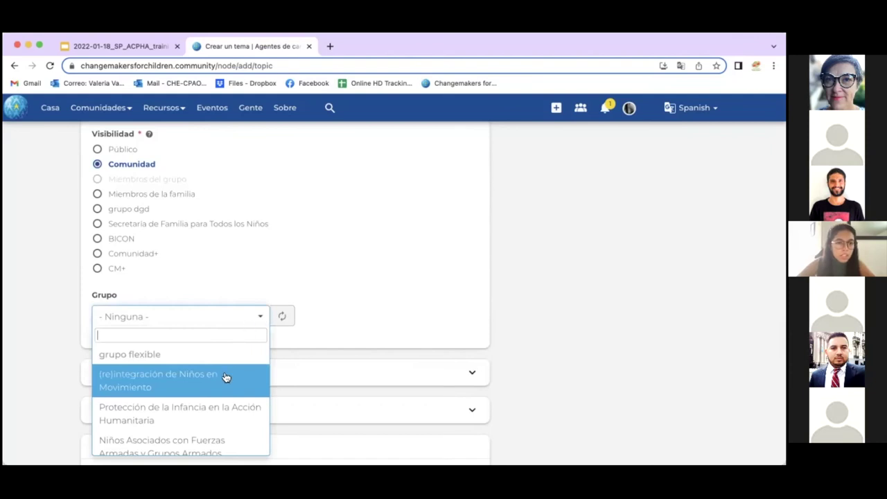
left_click(214, 412)
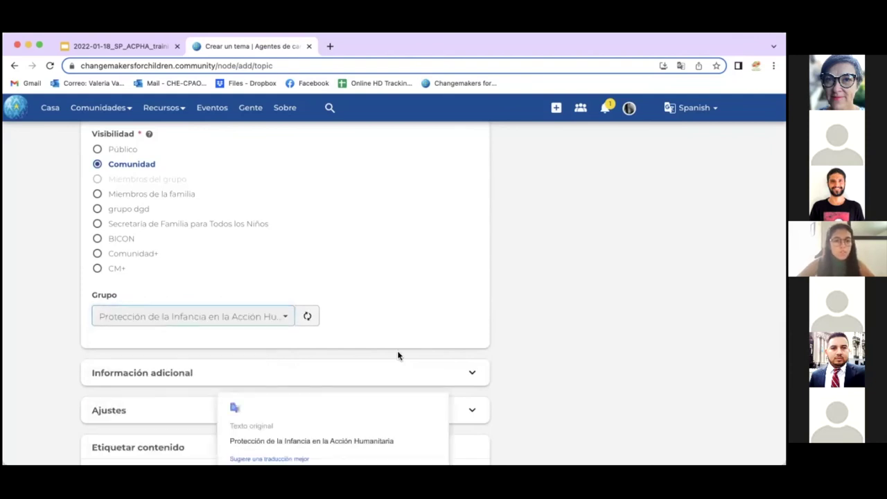
Attach the file DOCUMENTOS_OCCO_4_La_ninez_reclutada.pdf to the topic as additional information
scroll(398, 356, "down", 2)
scroll(475, 222, "down", 3)
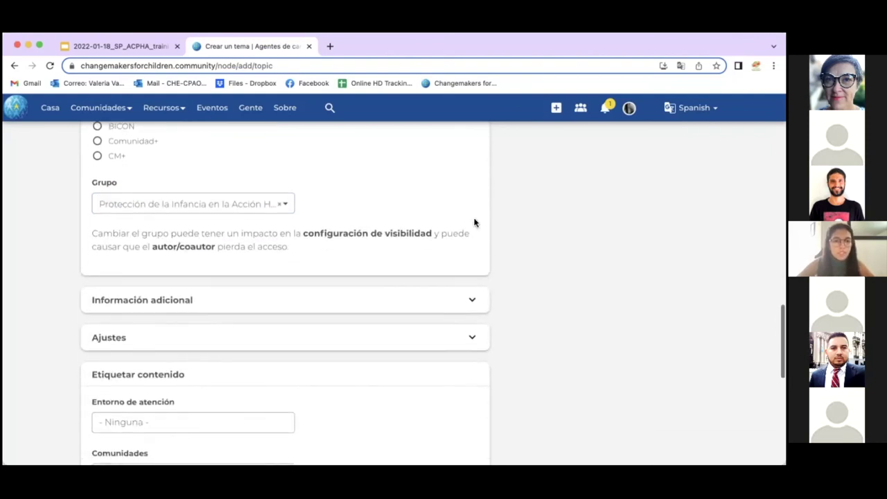
scroll(506, 231, "down", 2)
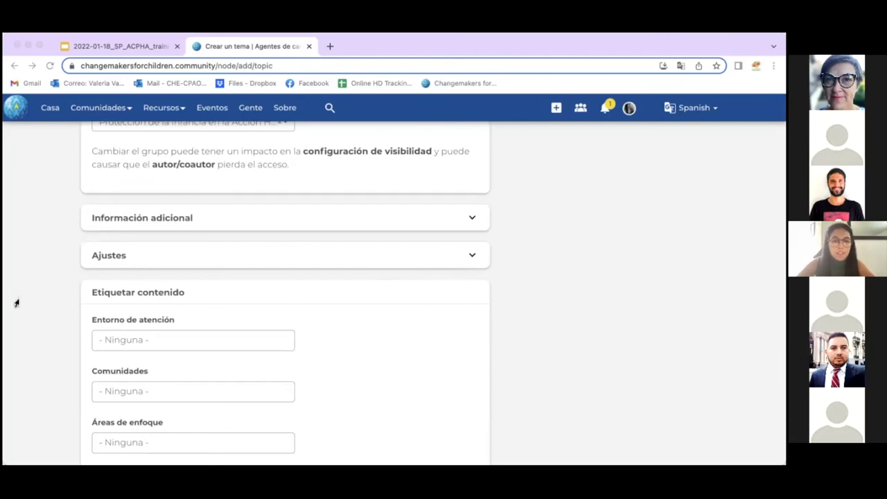
left_click(148, 217)
scroll(236, 215, "down", 1)
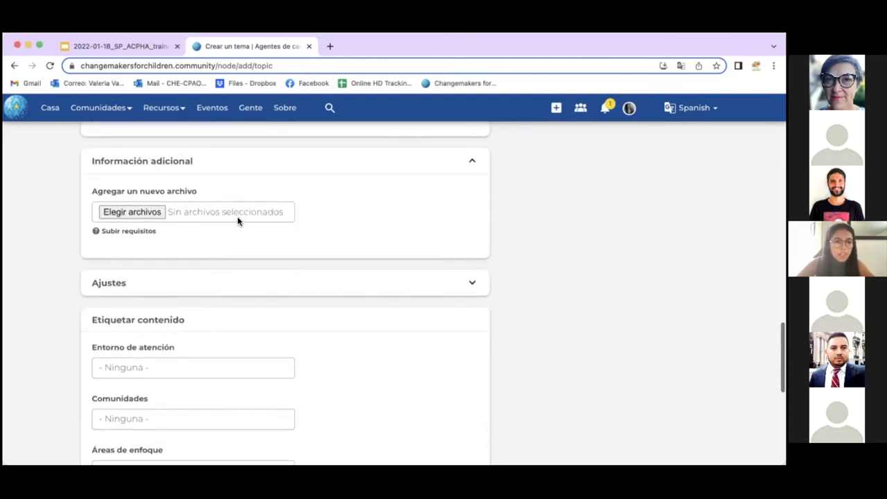
left_click(159, 211)
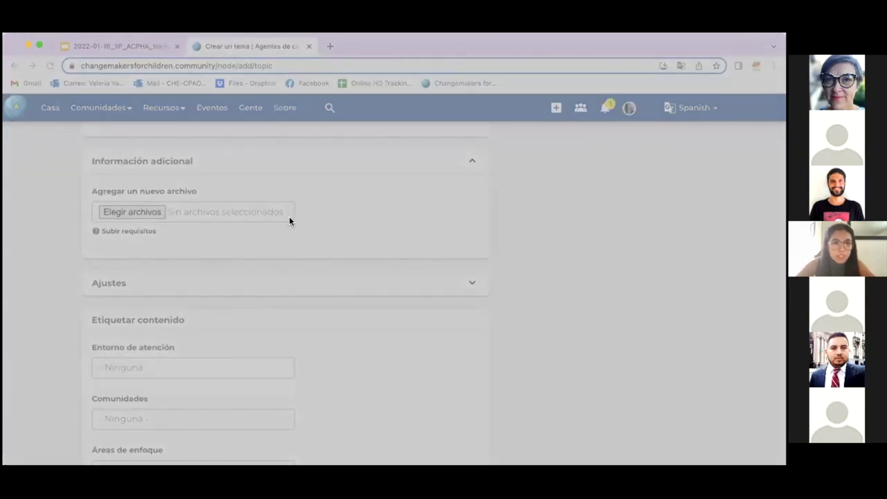
key("Return")
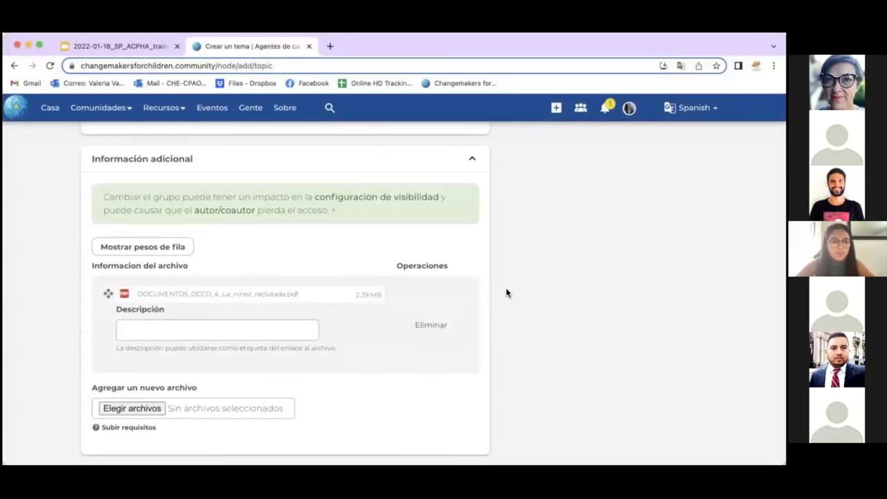
Expand the topic's settings section and look over the publication option, the attached file and the content tagging fields
scroll(507, 292, "down", 2)
scroll(507, 293, "down", 10)
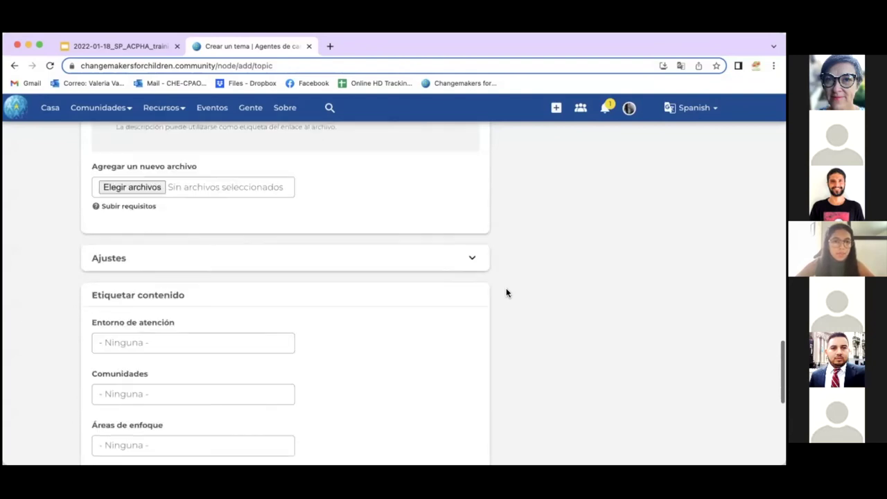
scroll(506, 293, "down", 2)
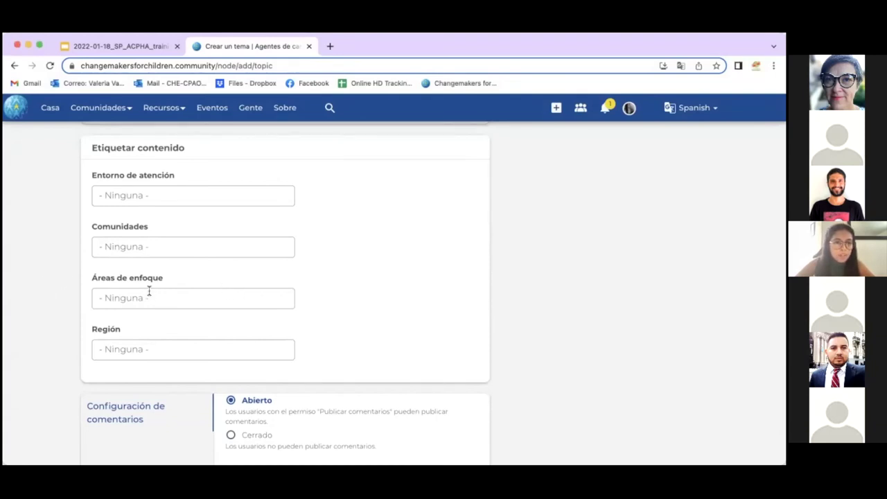
scroll(181, 301, "down", 5)
scroll(187, 306, "up", 10)
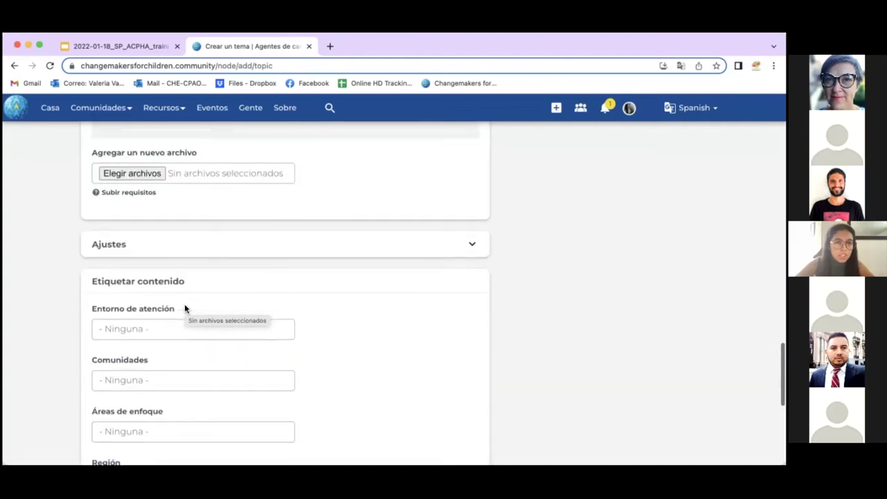
left_click(199, 308)
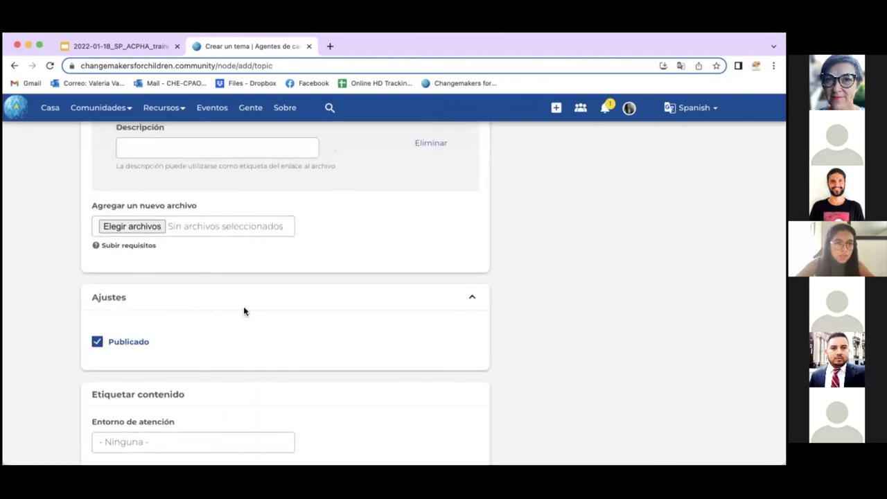
scroll(243, 311, "up", 4)
scroll(243, 311, "up", 3)
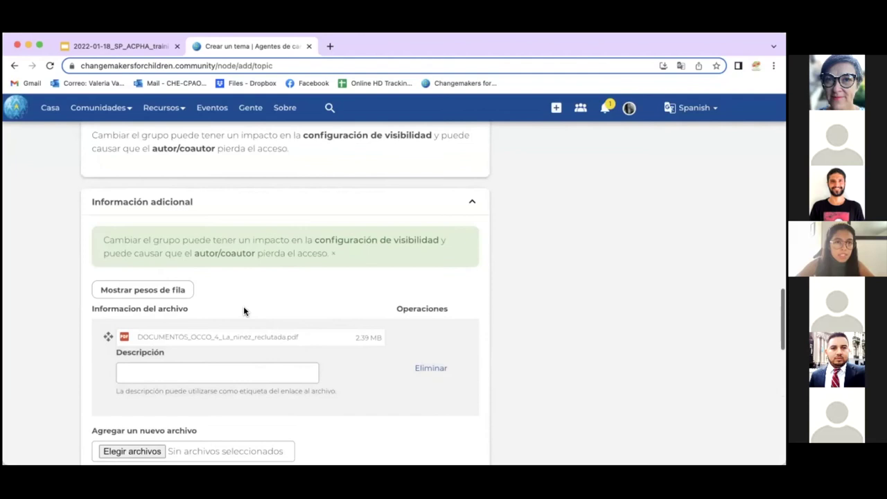
Tag the topic with the care setting Cuidado familiar and the community Atención durante el COVID-19
scroll(243, 311, "down", 5)
scroll(243, 311, "down", 10)
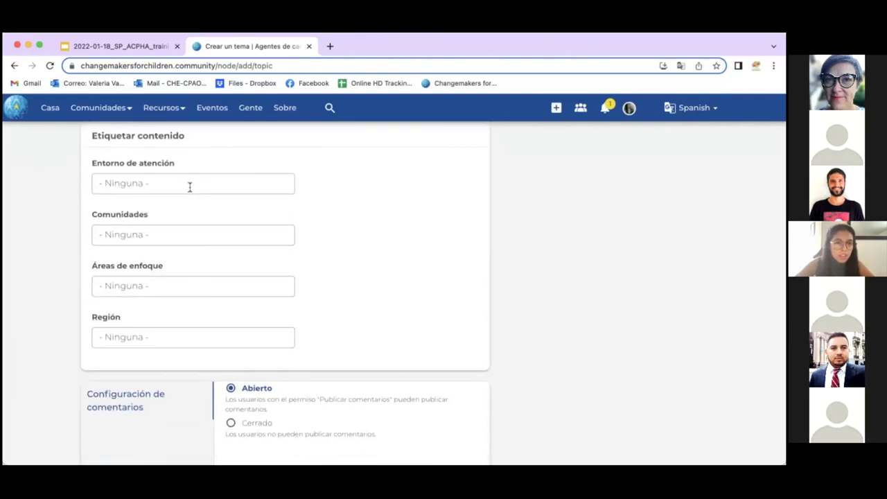
left_click(189, 186)
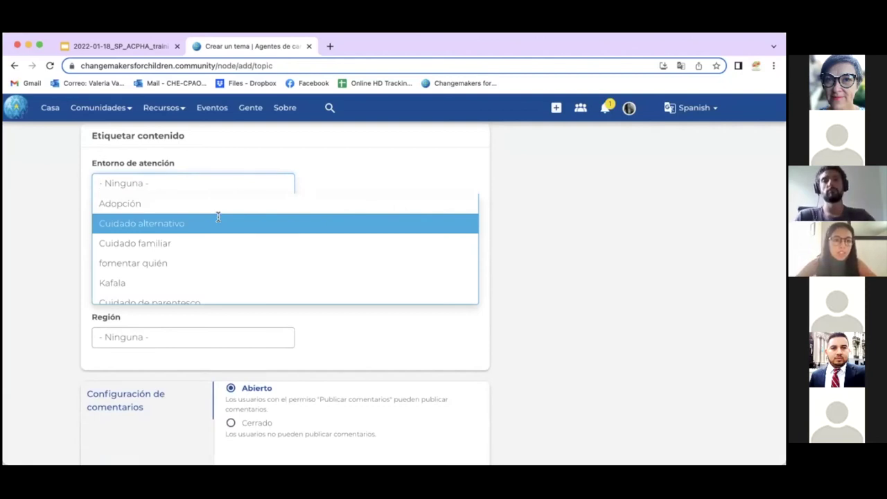
scroll(217, 217, "down", 1)
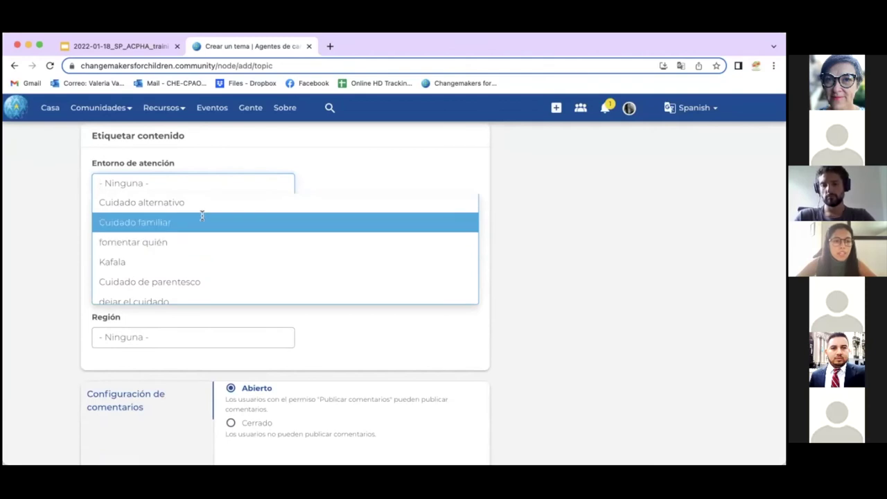
left_click(202, 216)
scroll(331, 229, "down", 1)
left_click(196, 206)
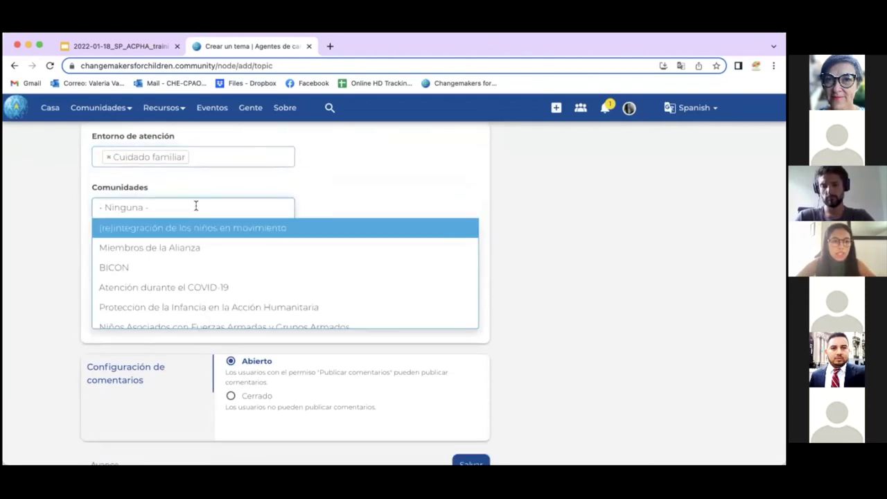
left_click(206, 287)
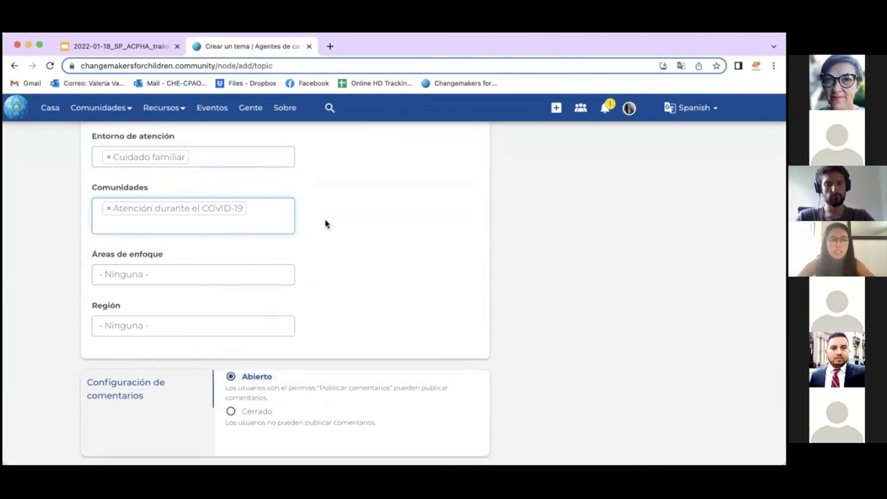
Set the topic's region tag to Global
scroll(326, 224, "down", 1)
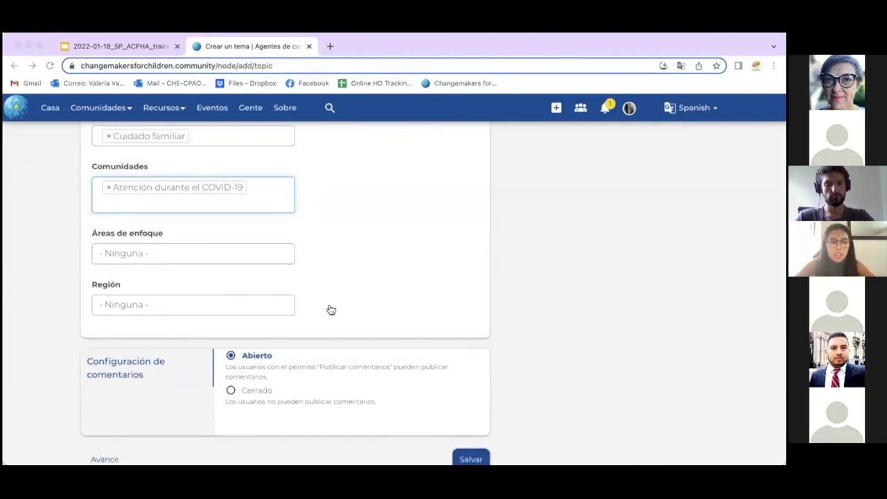
left_click(36, 298)
left_click(136, 310)
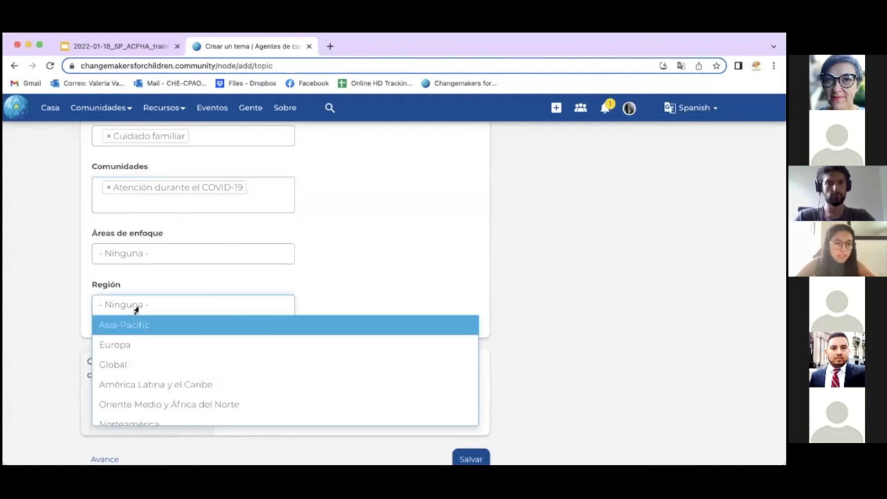
left_click(145, 366)
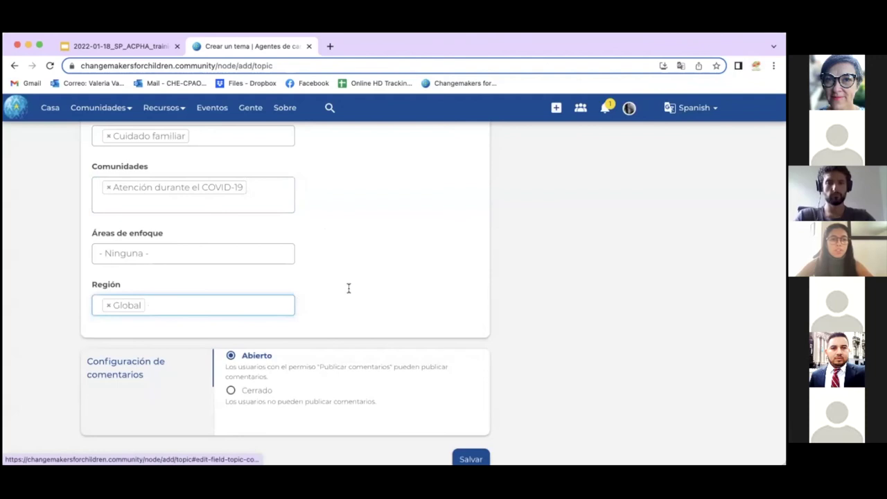
Remove the Global region tag and select Global again
left_click(109, 305)
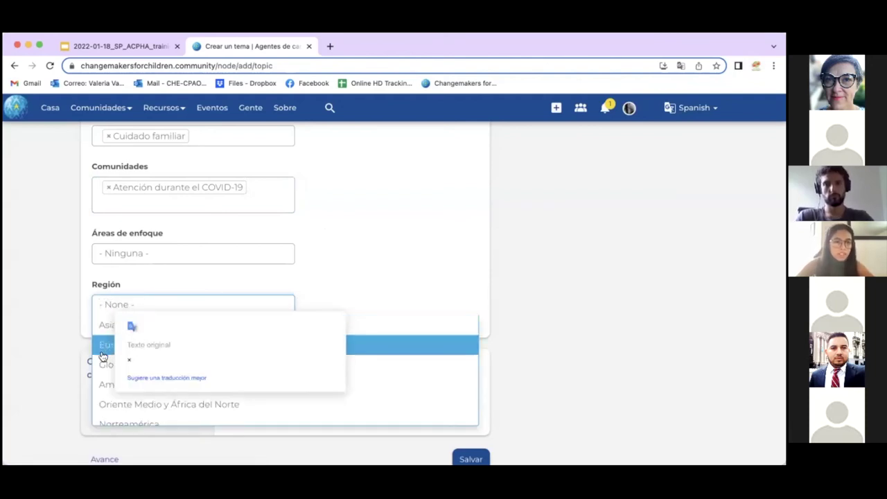
left_click(378, 260)
left_click(208, 303)
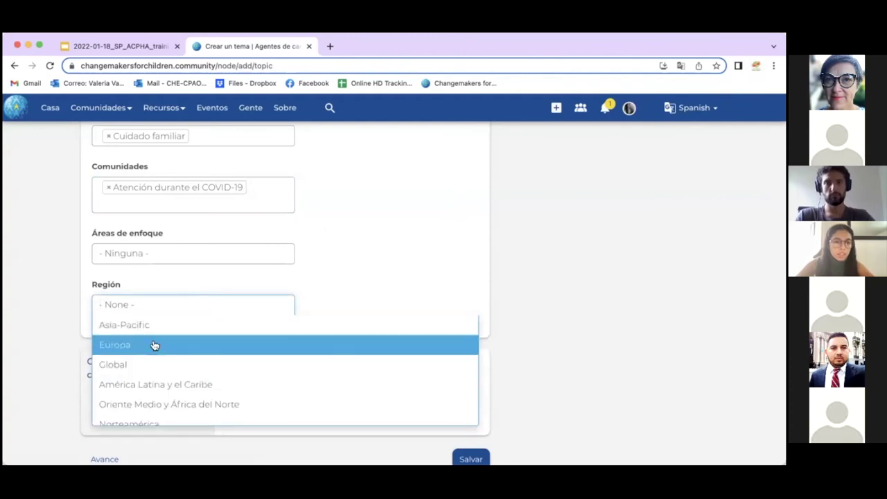
left_click(145, 362)
Look over the comment settings at the end of the form and go back to the attached PDF in the additional information section
scroll(362, 295, "down", 2)
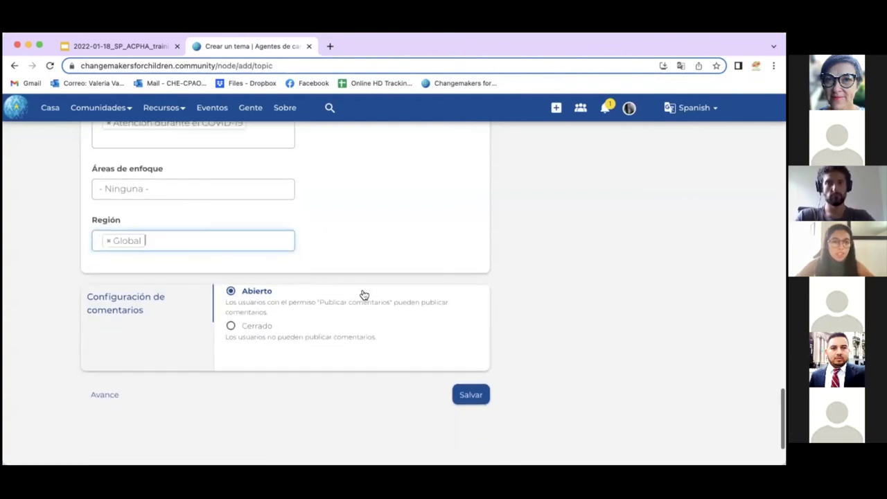
scroll(363, 296, "down", 2)
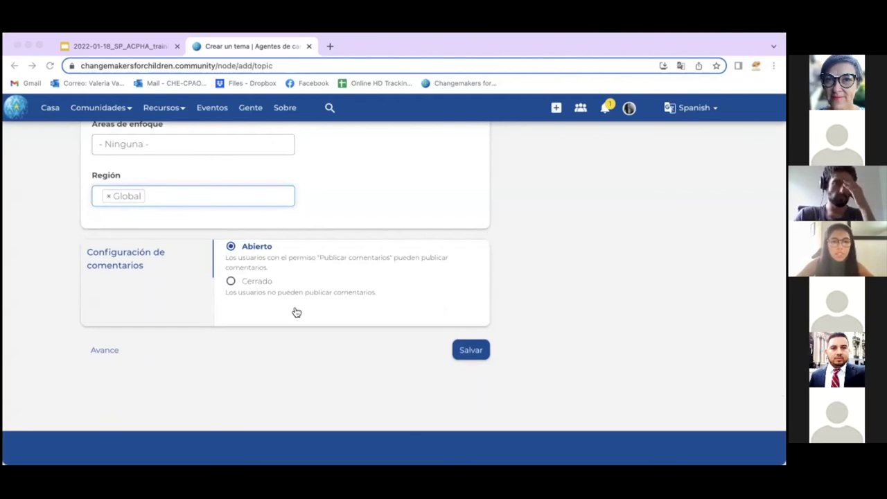
left_click(27, 303)
scroll(276, 292, "up", 2)
scroll(276, 291, "up", 10)
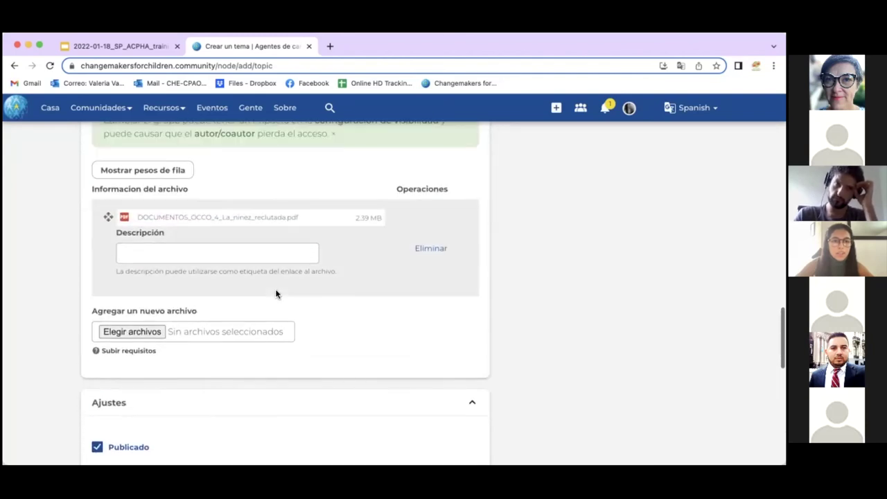
scroll(276, 293, "up", 2)
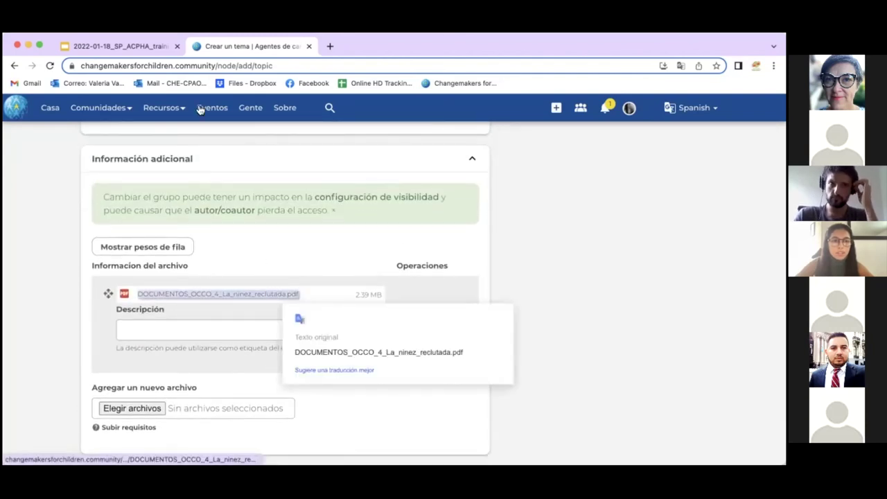
Save the new topic to publish it in the group, keeping comments open
scroll(364, 282, "down", 8)
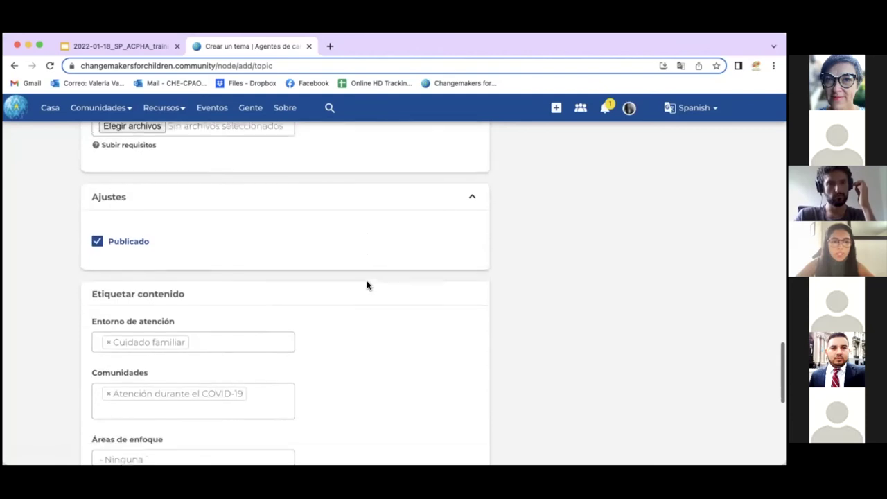
scroll(366, 284, "down", 10)
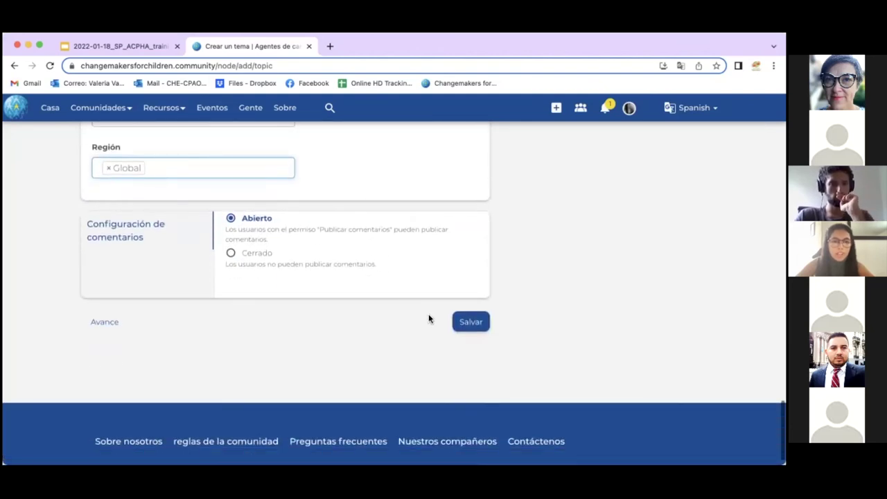
left_click(474, 324)
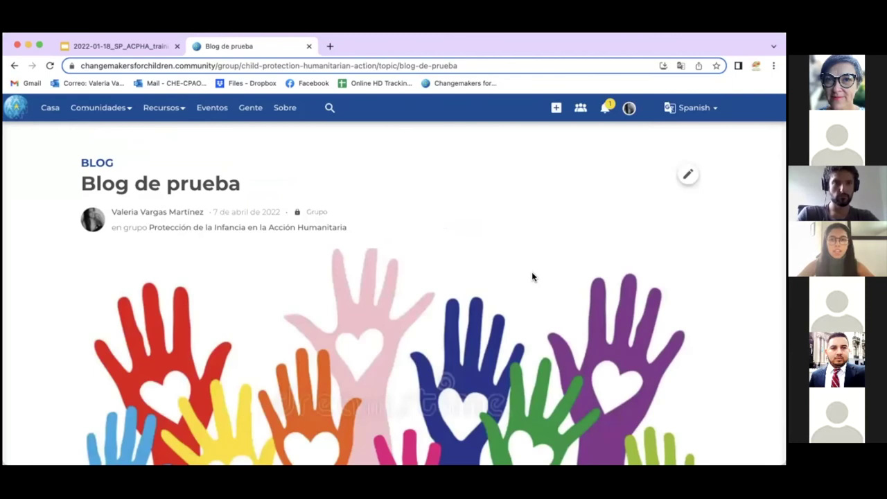
Review the published Blog de prueba page, including its header image, description, attached PDF, tags and comment section
scroll(533, 276, "down", 2)
scroll(532, 275, "down", 4)
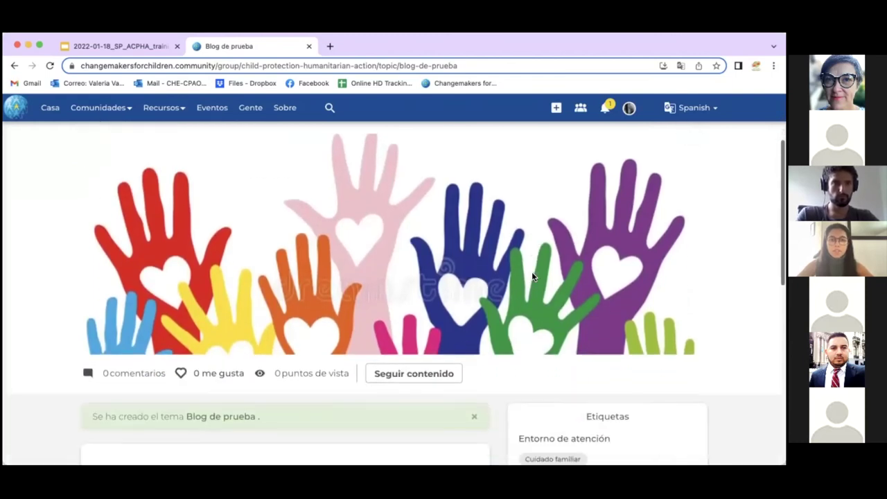
scroll(532, 275, "up", 3)
scroll(532, 275, "up", 2)
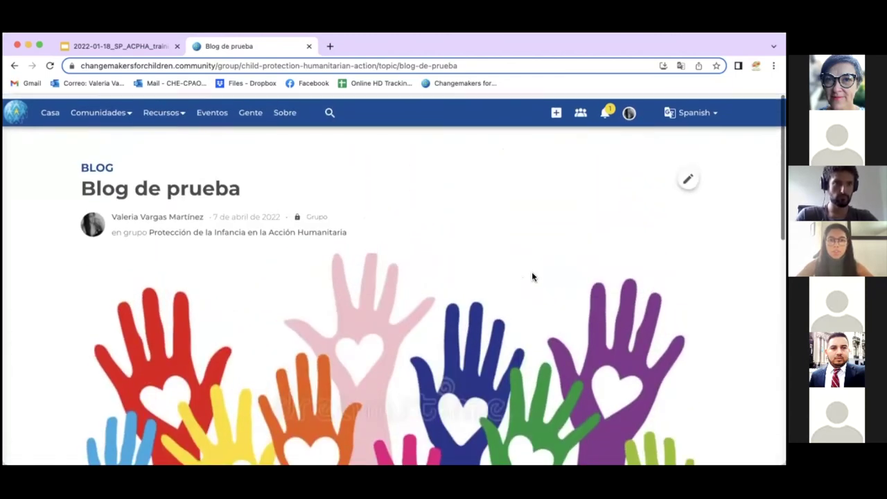
scroll(532, 275, "down", 5)
scroll(532, 275, "down", 4)
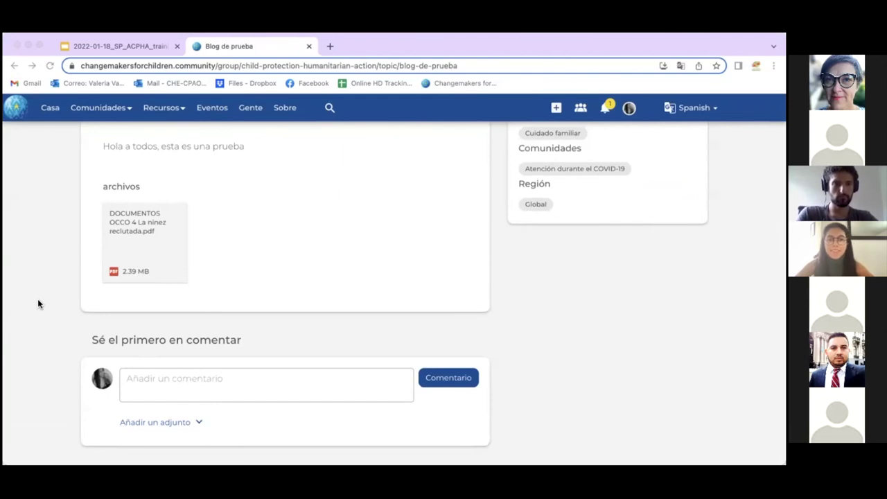
scroll(273, 307, "down", 4)
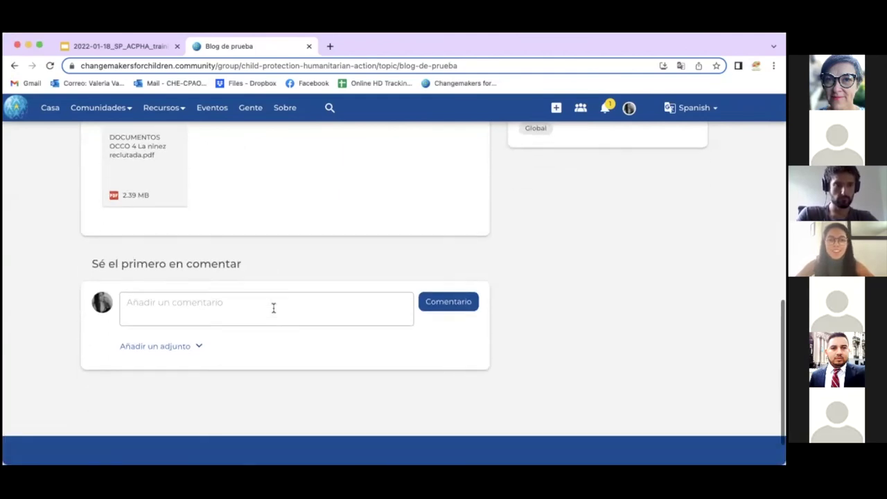
scroll(273, 311, "up", 10)
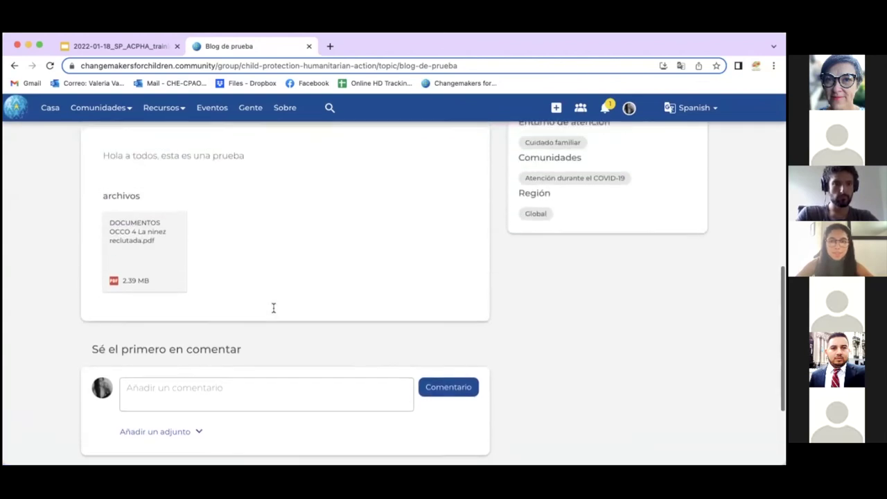
scroll(274, 307, "up", 3)
scroll(274, 307, "down", 2)
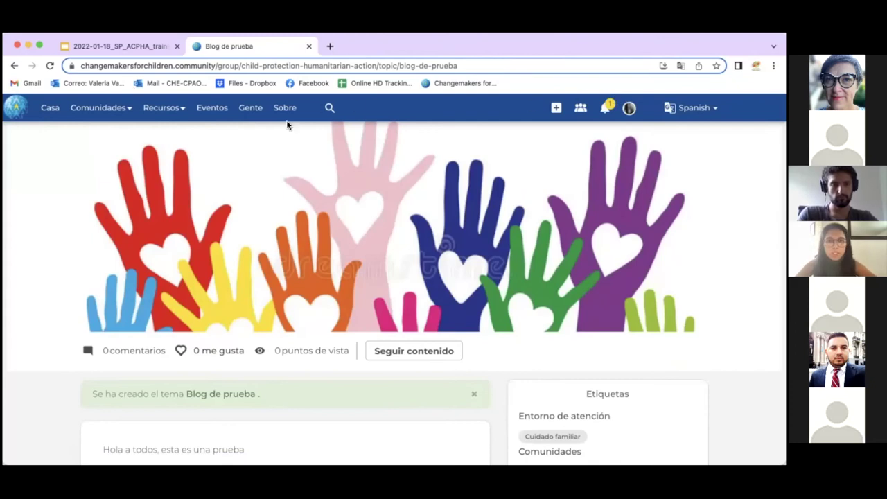
scroll(558, 263, "down", 1)
scroll(559, 263, "down", 10)
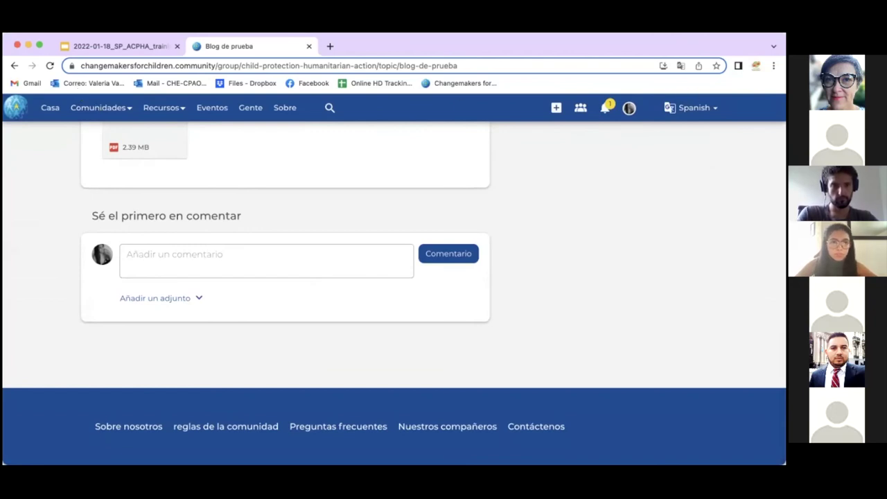
scroll(373, 303, "up", 5)
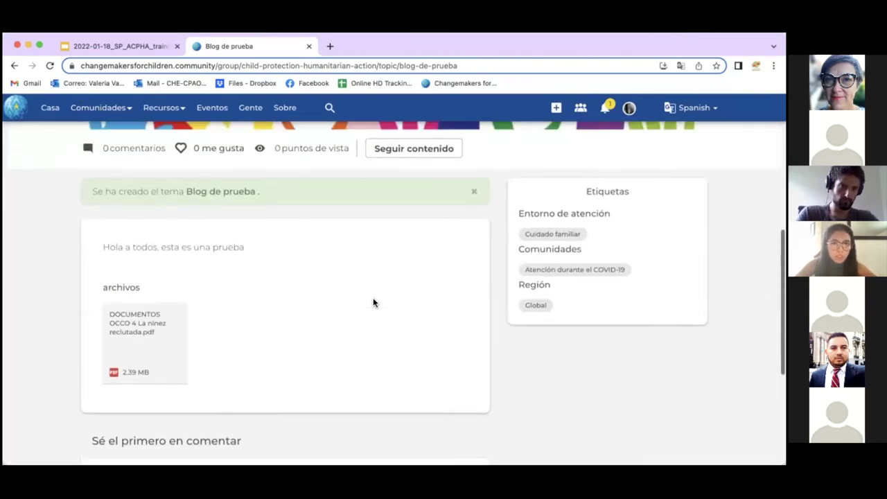
scroll(373, 302, "up", 5)
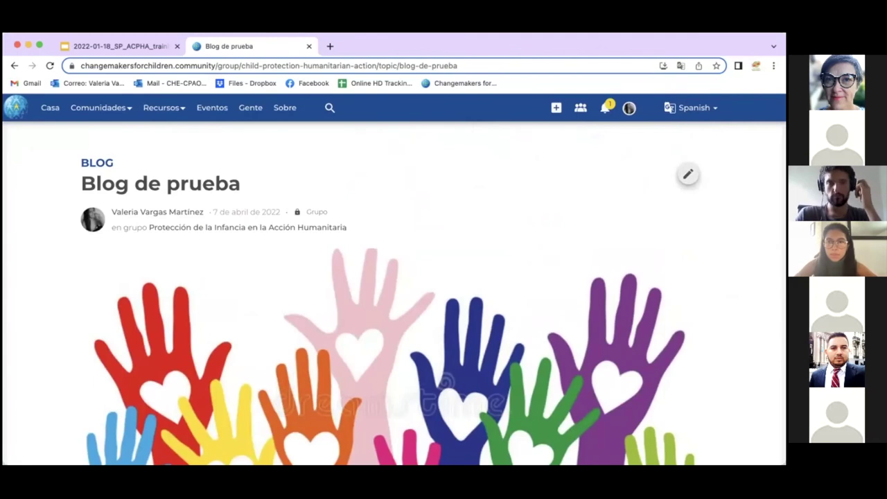
Open the Blog de prueba topic for editing and bring up its deletion confirmation
left_click(688, 174)
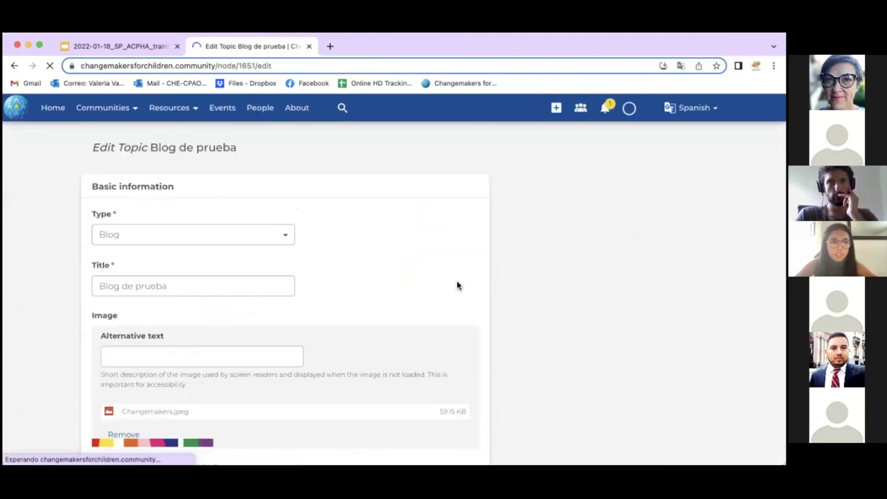
scroll(416, 291, "down", 10)
scroll(396, 295, "down", 10)
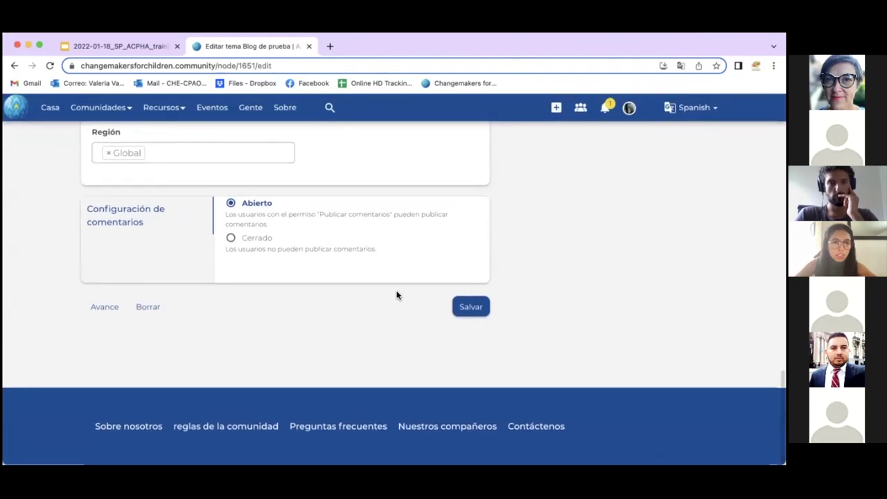
left_click(148, 311)
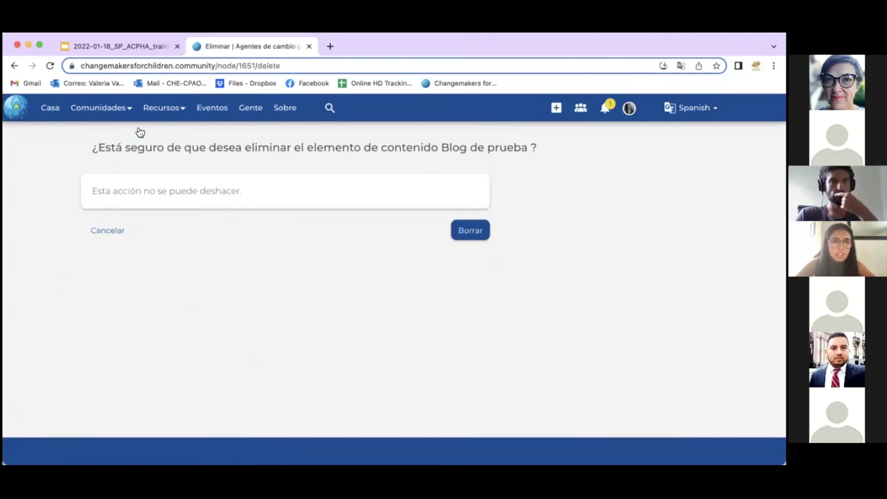
Open the library of all resources and browse the listed podcasts, webinars, workshops, blogs and discussions
left_click(171, 107)
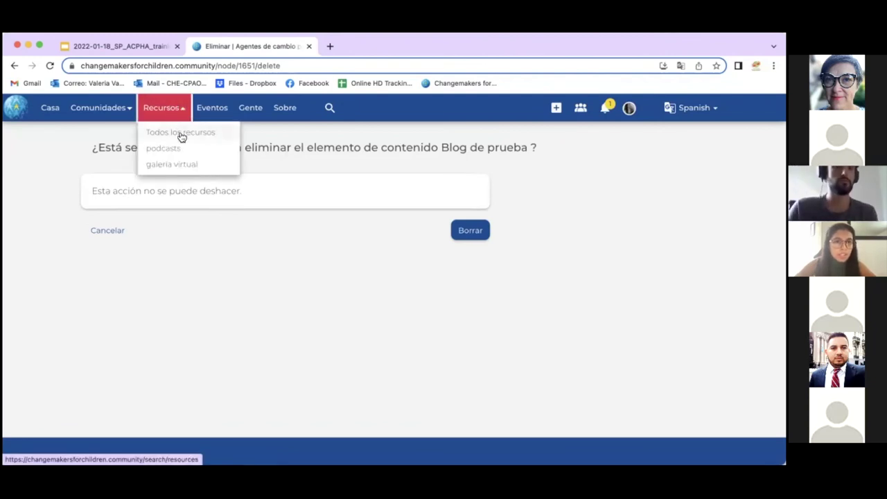
left_click(181, 135)
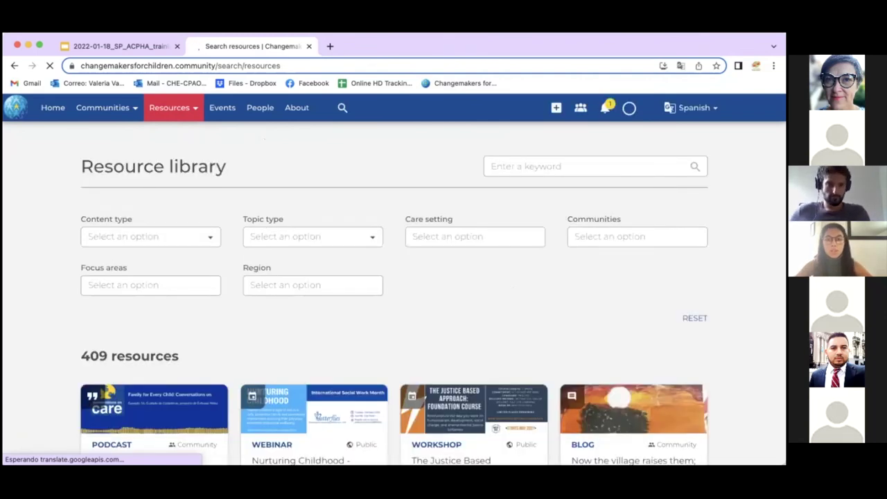
scroll(579, 301, "down", 3)
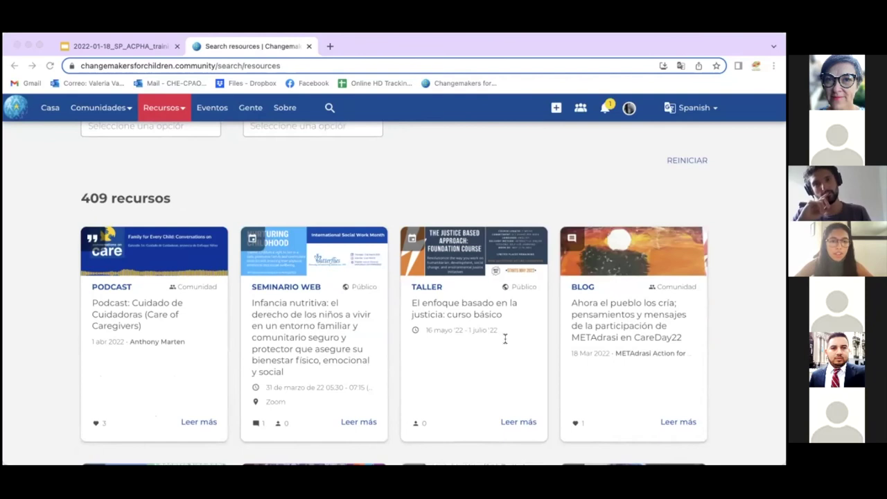
left_click(683, 193)
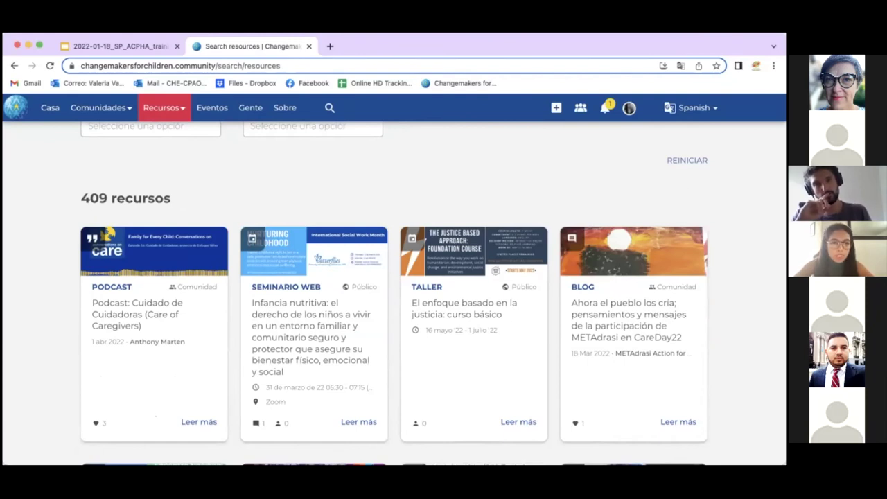
scroll(635, 263, "down", 2)
scroll(370, 253, "down", 2)
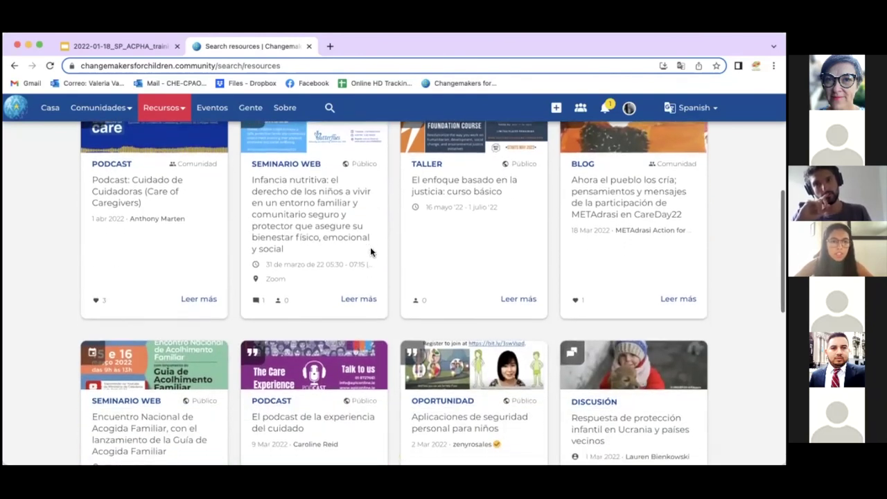
scroll(371, 252, "down", 3)
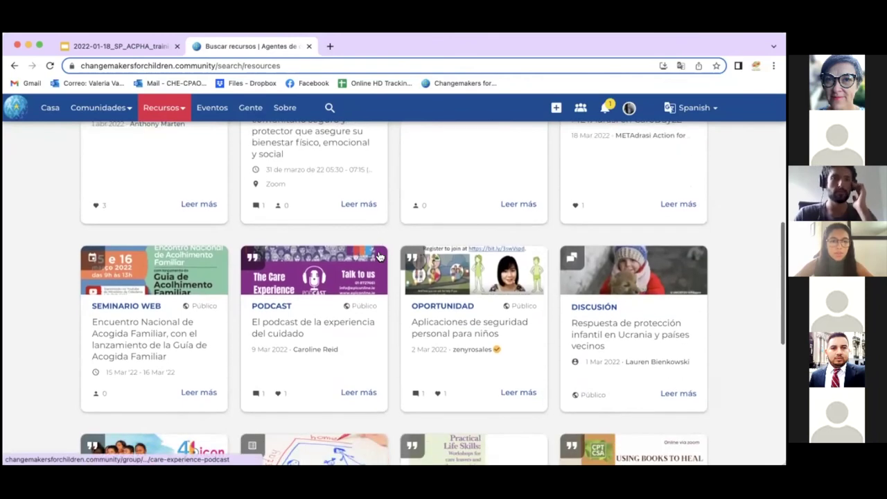